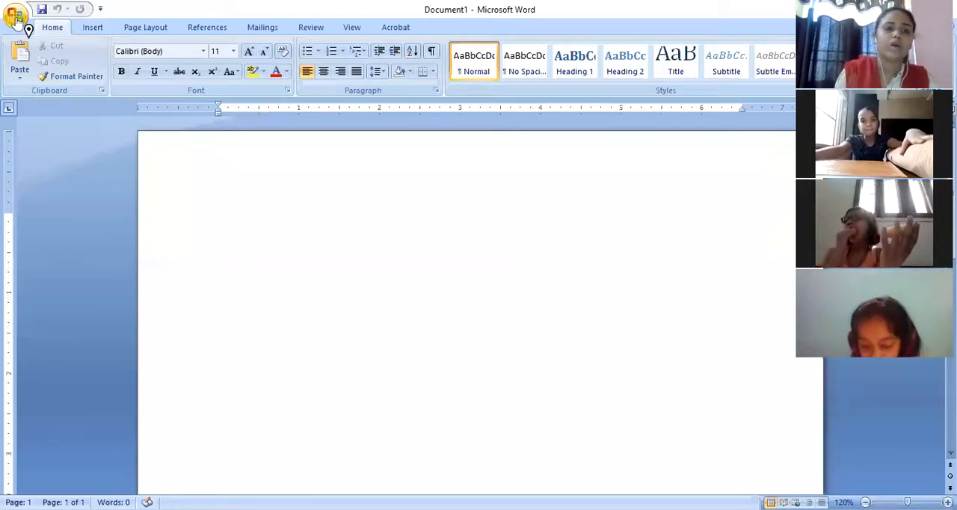
left_click(17, 17)
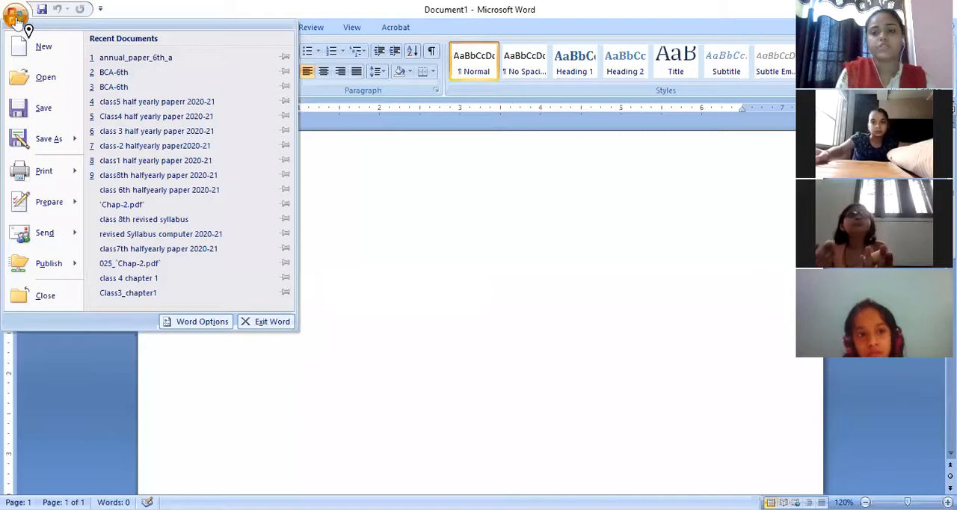
left_click(357, 298)
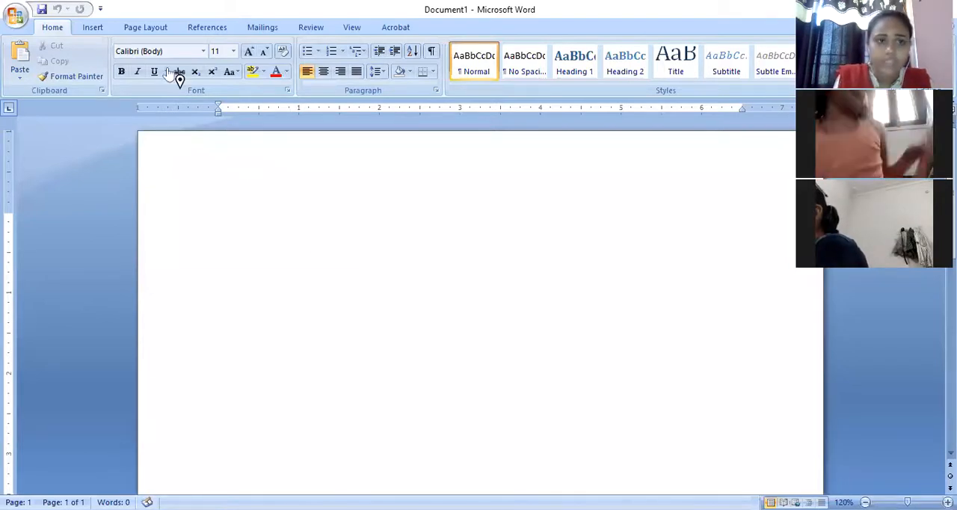
Insert the clip art of a woman working at a computer and start a new line below it.
left_click(93, 29)
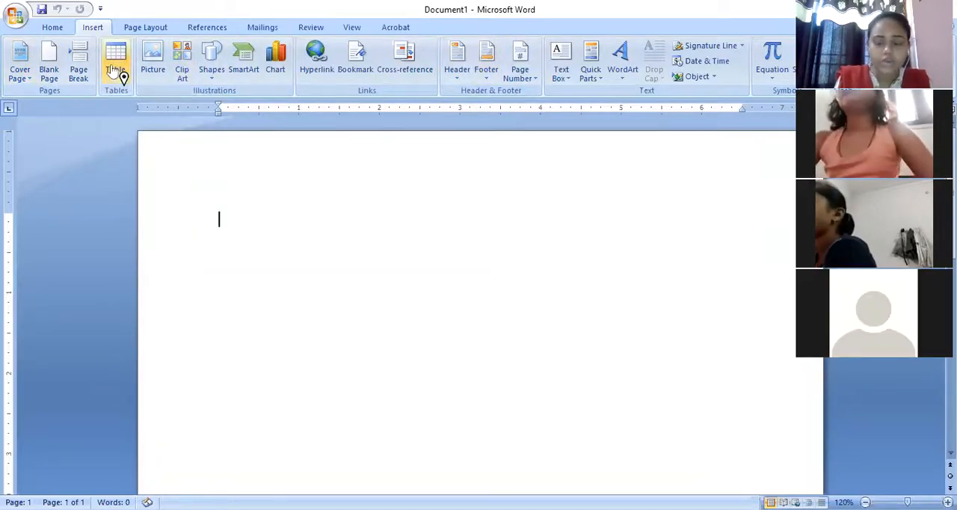
left_click(184, 75)
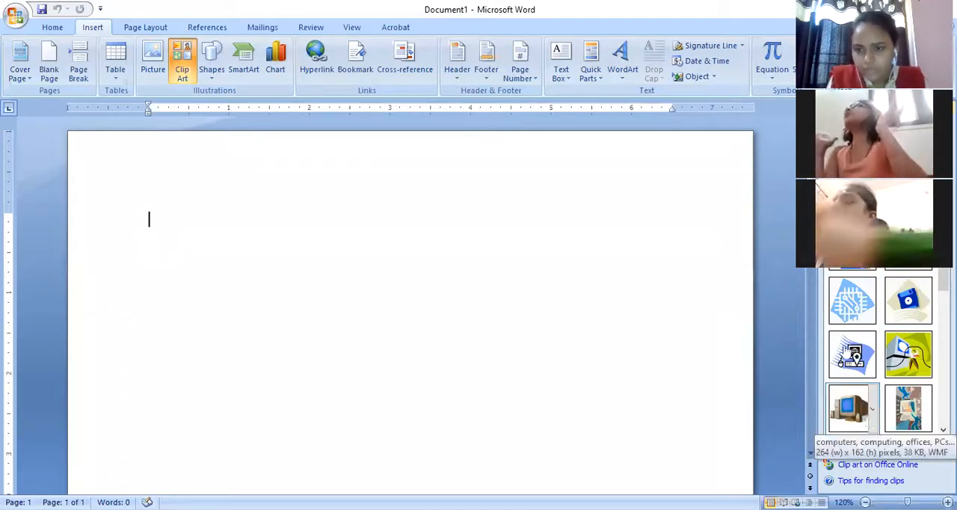
left_click(853, 258)
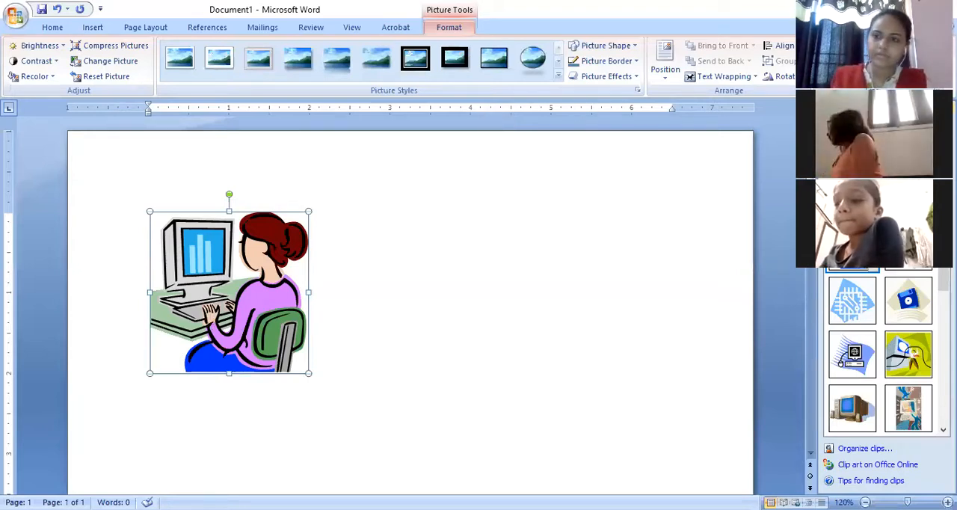
left_click(950, 107)
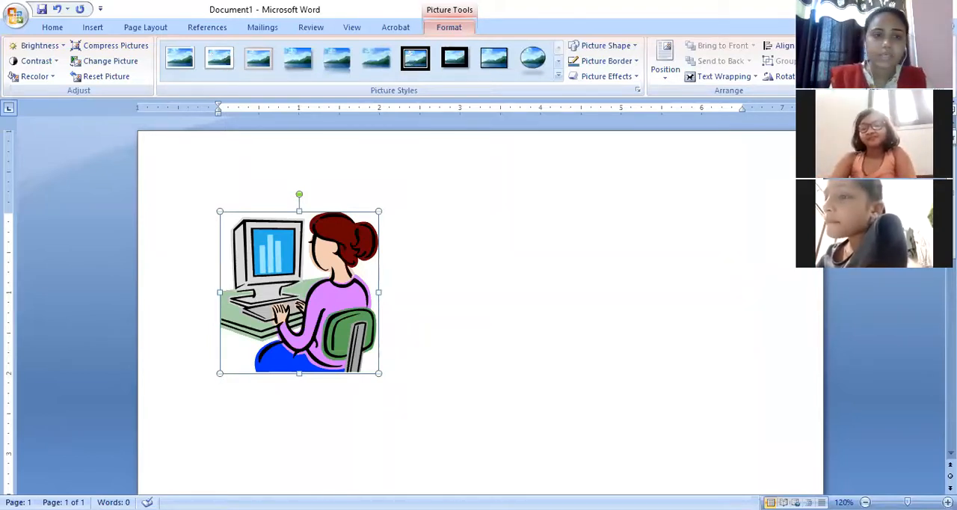
left_click(437, 289)
key("Return")
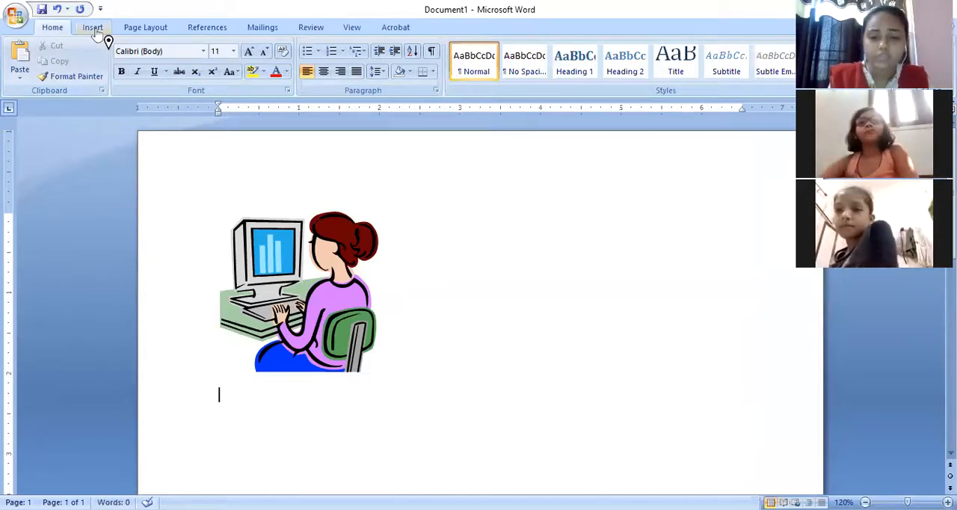
Insert the picture IMG_20180927_084959 from the games folder in Pictures below the clip art.
left_click(93, 27)
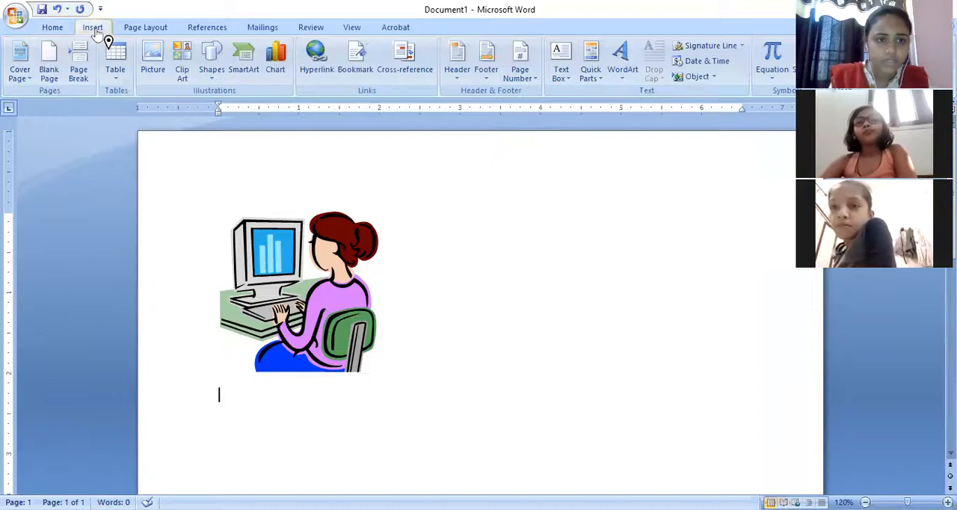
left_click(151, 78)
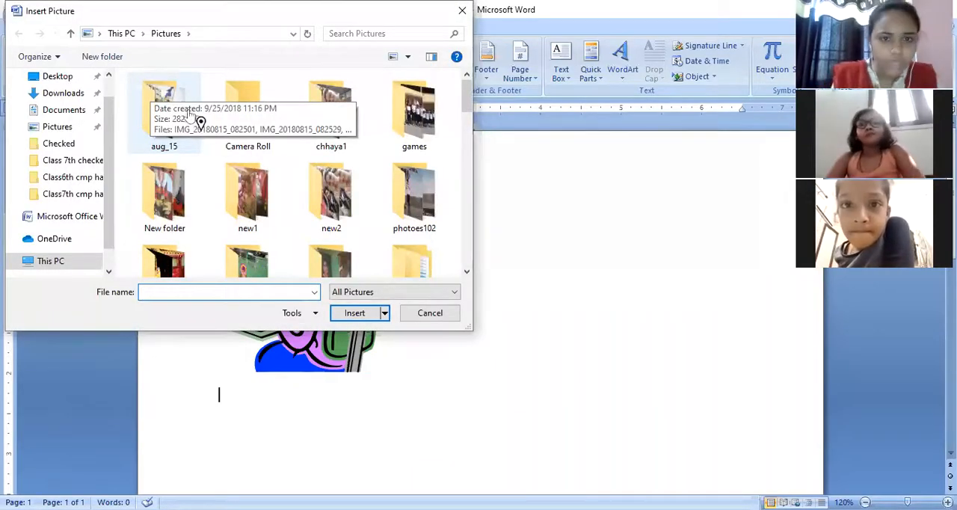
double_click(422, 115)
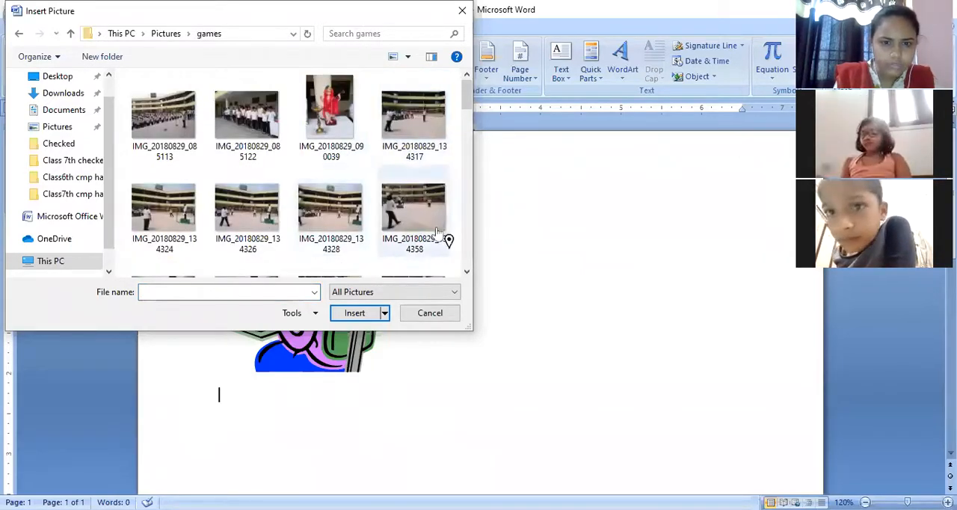
left_click(466, 274)
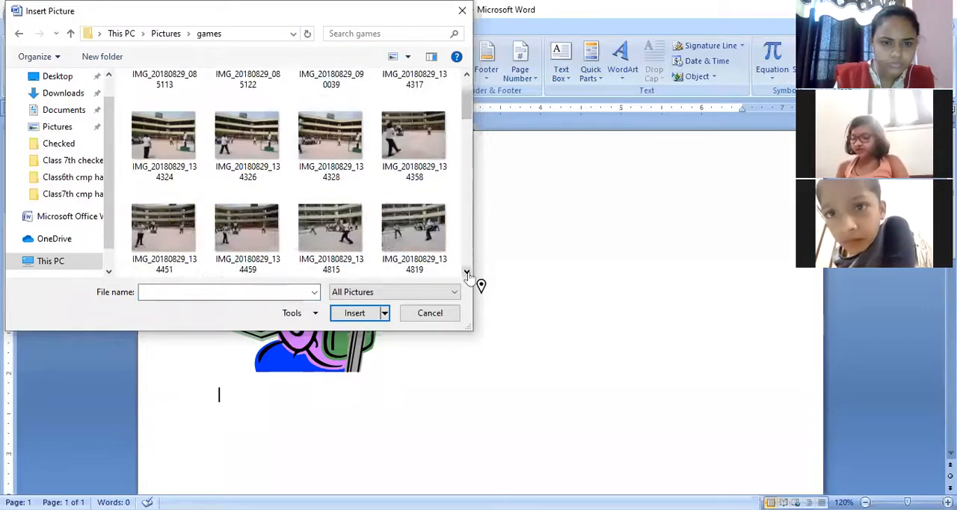
left_click(467, 275)
left_click(467, 274)
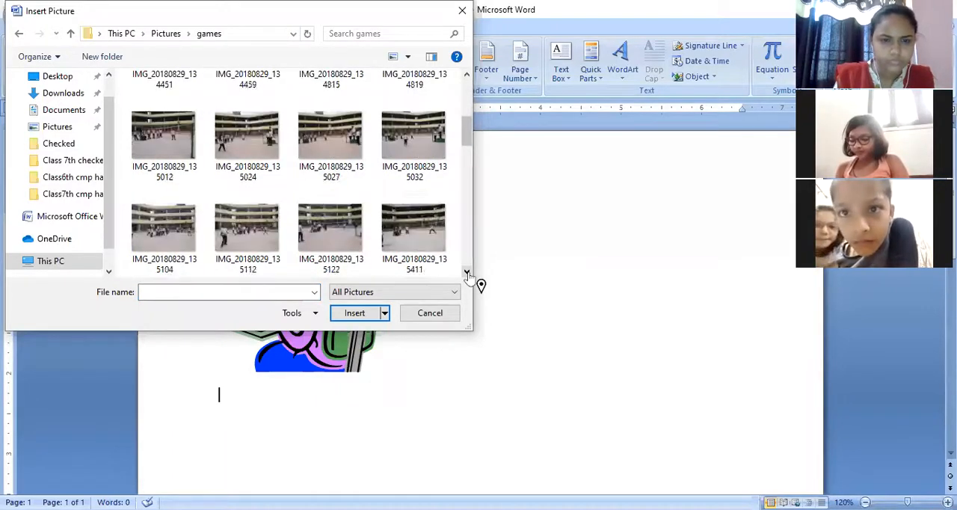
left_click(467, 274)
left_click(467, 274)
left_click(467, 273)
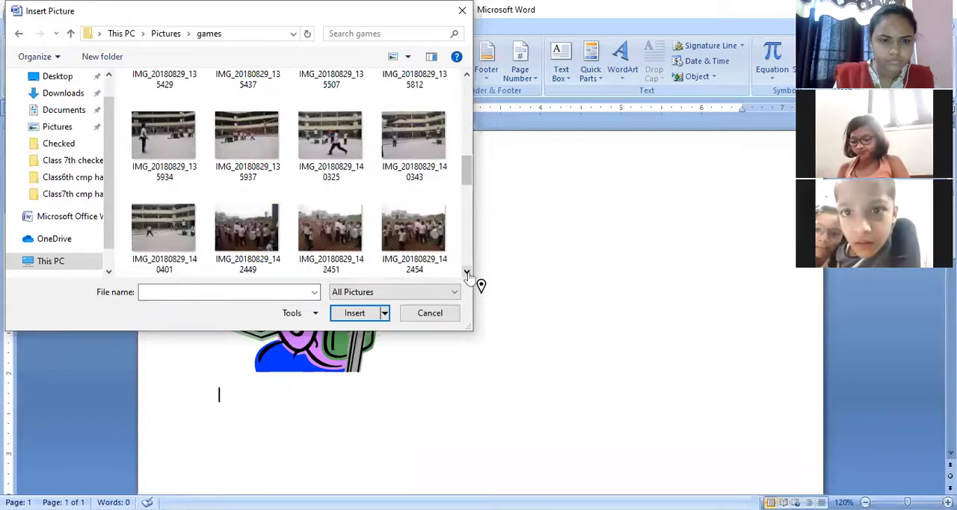
left_click(467, 274)
left_click(467, 274)
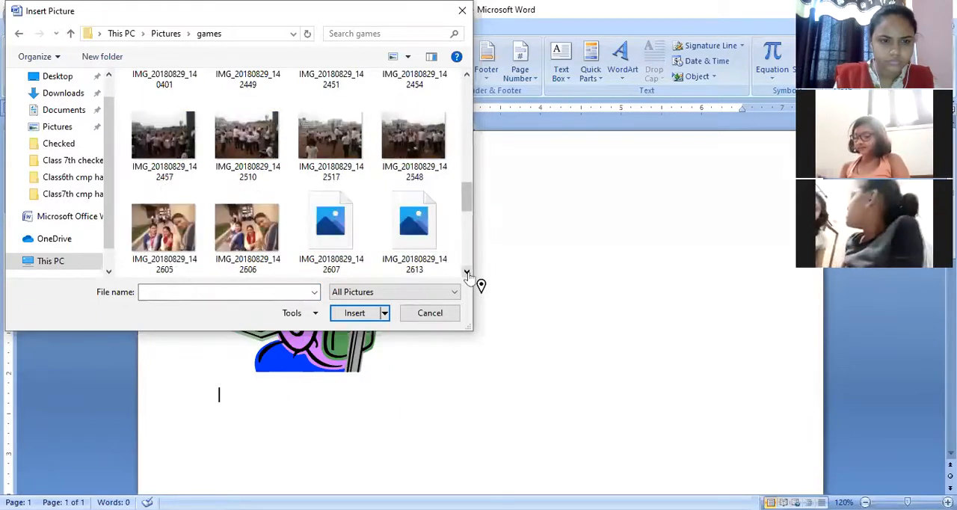
left_click(467, 274)
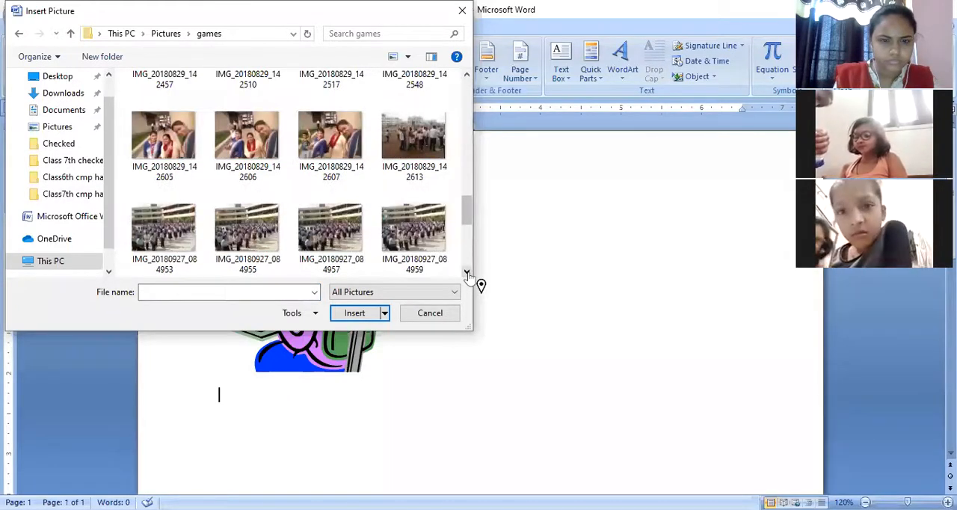
left_click(400, 241)
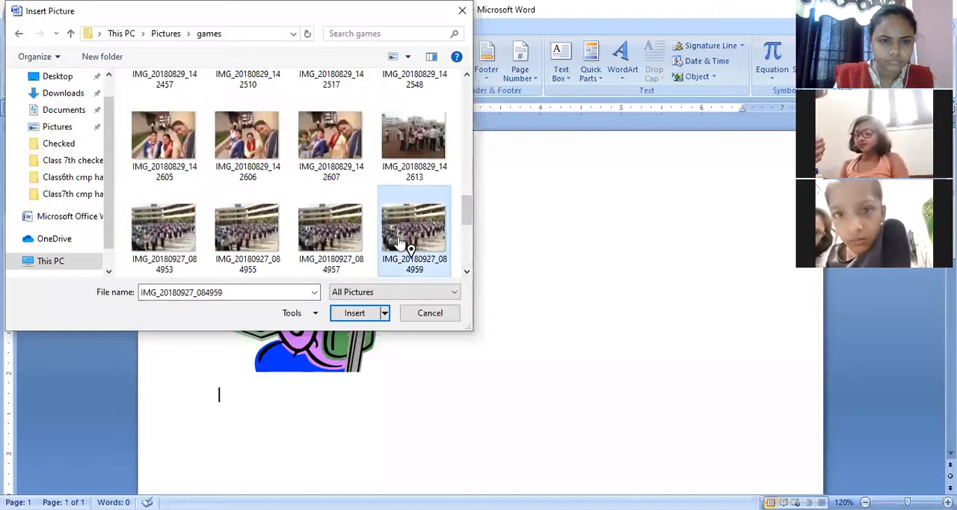
left_click(358, 315)
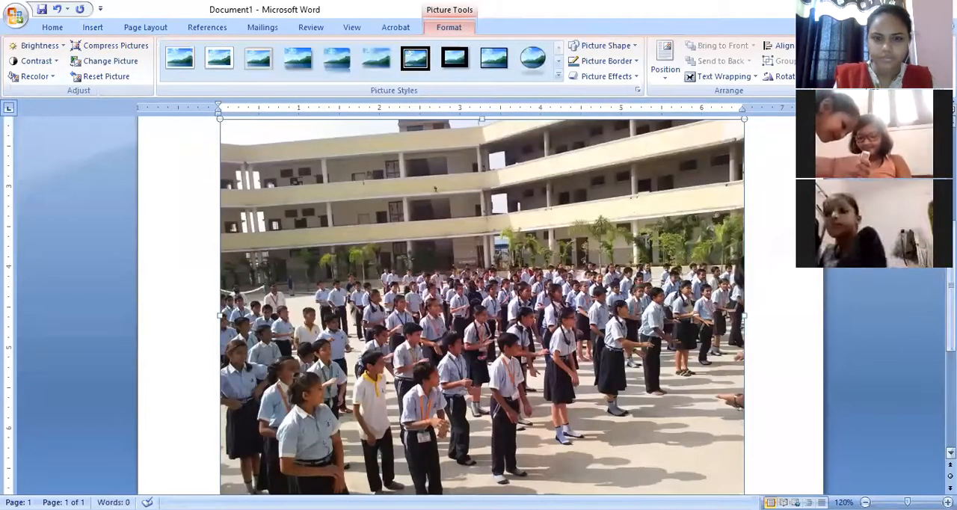
Add the WordArt text "Class 5th students" in WordArt style 15 on a new line below the school photo.
scroll(483, 303, "down", 2)
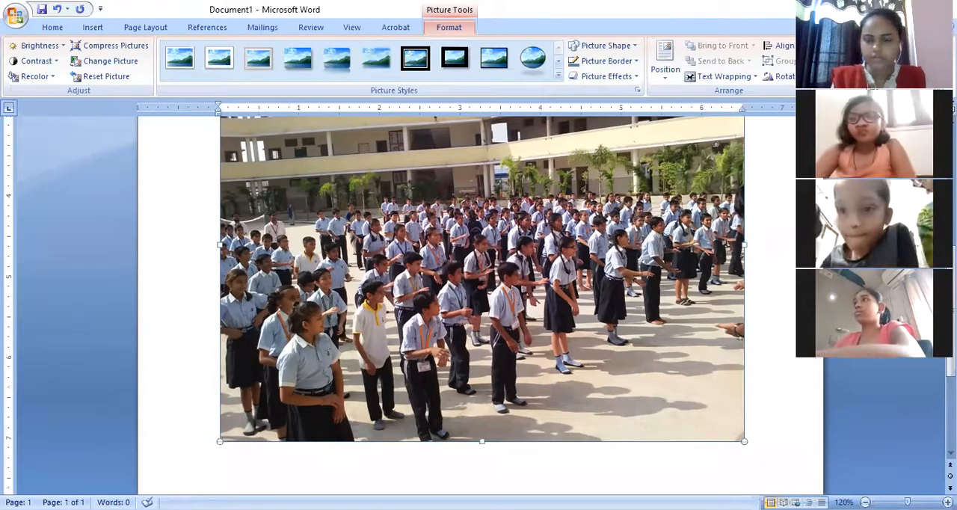
scroll(478, 299, "down", 3)
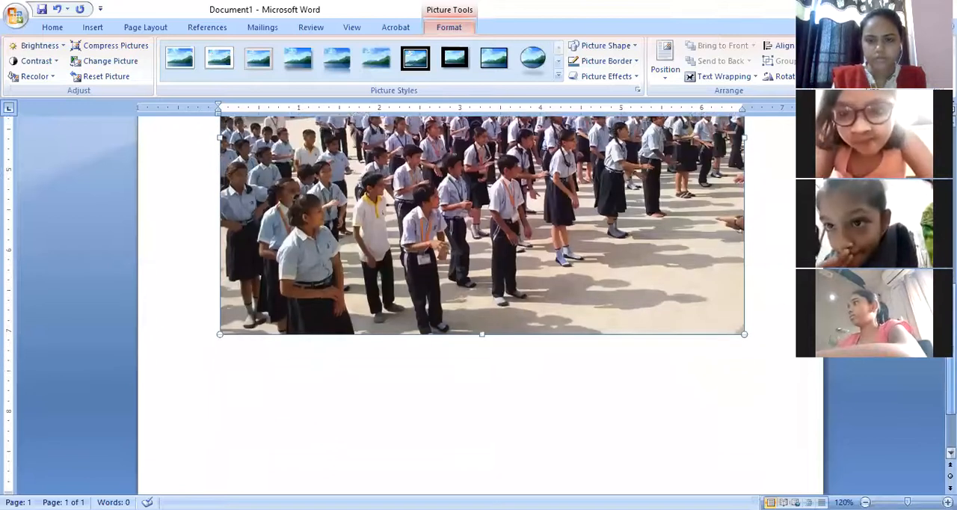
left_click(754, 330)
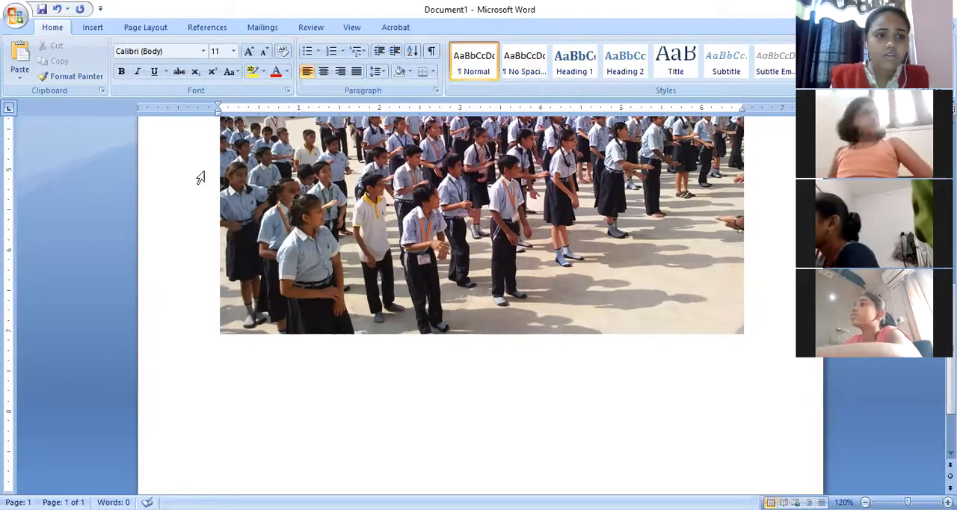
left_click(91, 30)
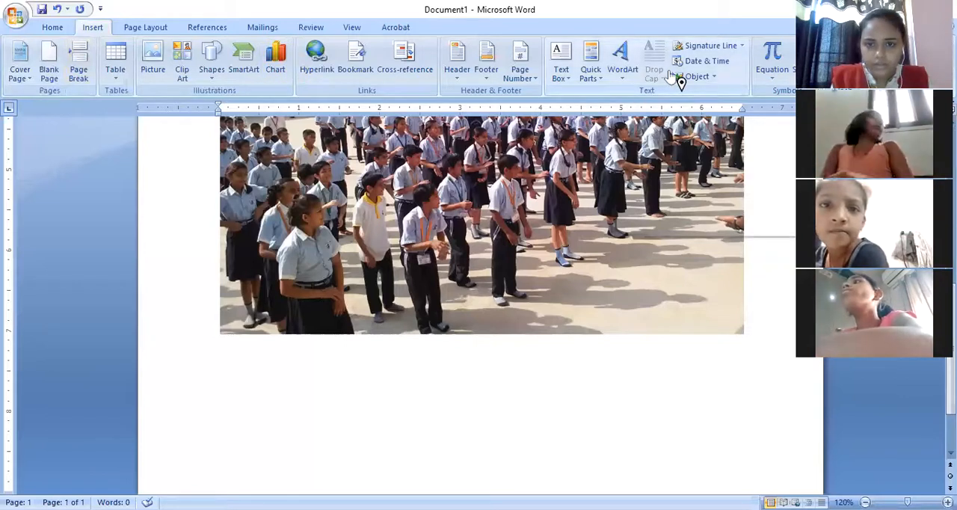
left_click(621, 79)
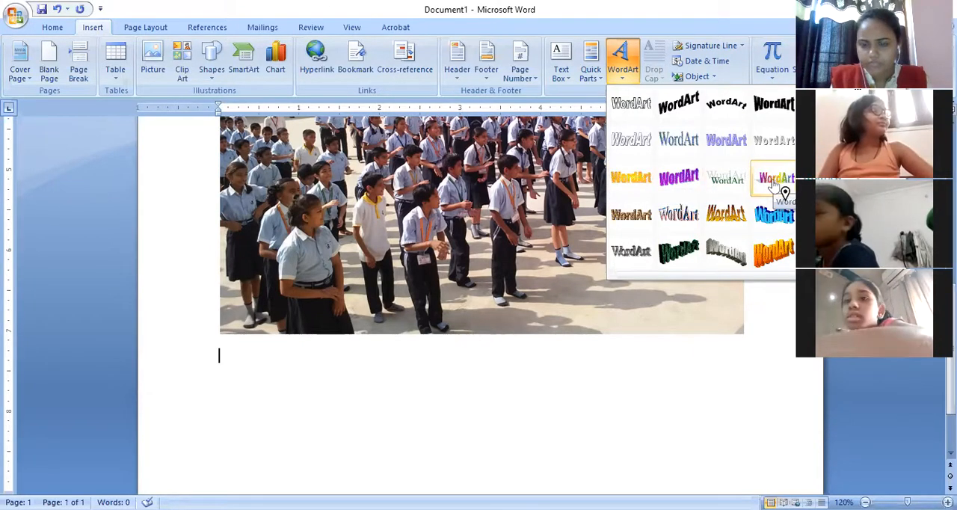
left_click(726, 181)
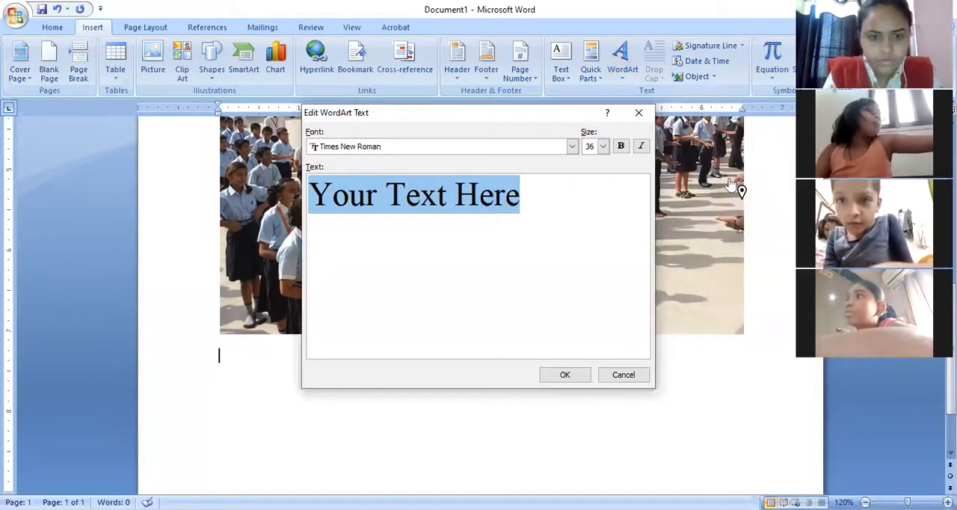
key("BackSpace")
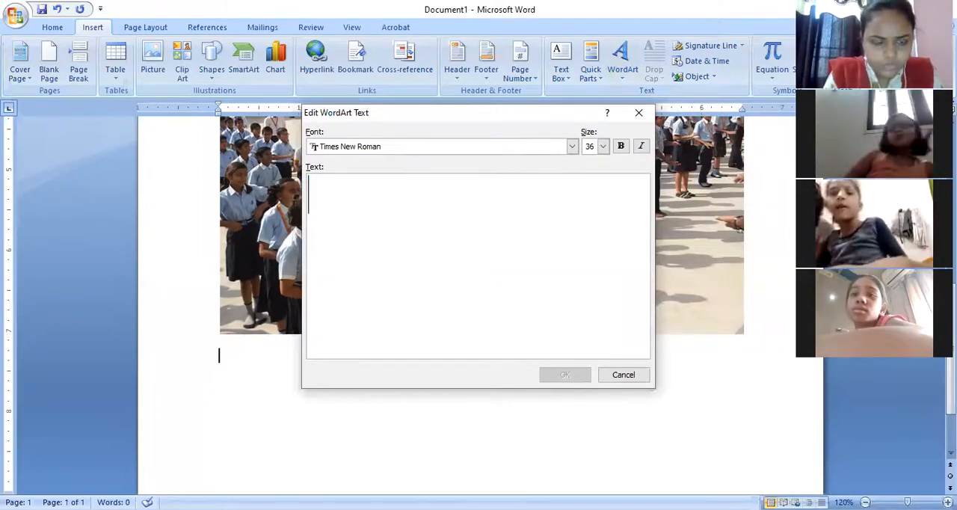
type("Class")
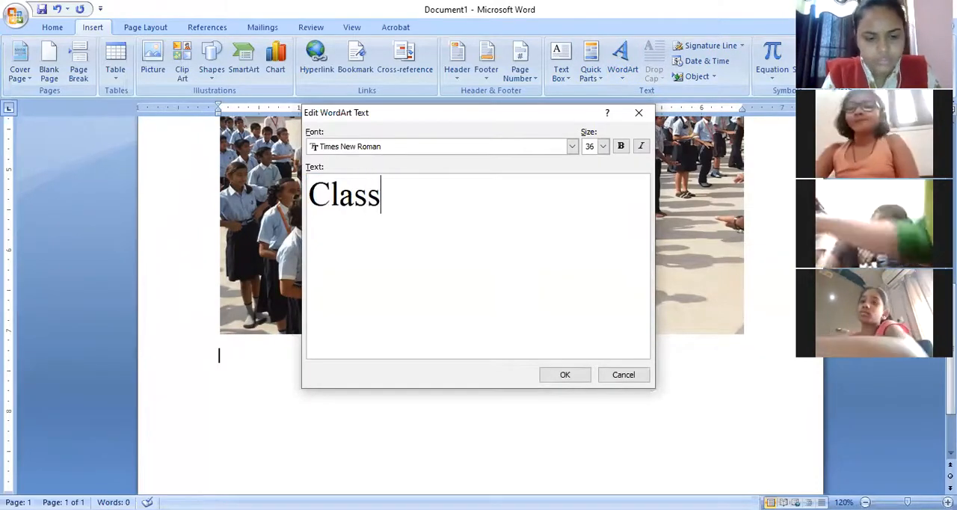
type(" 5th")
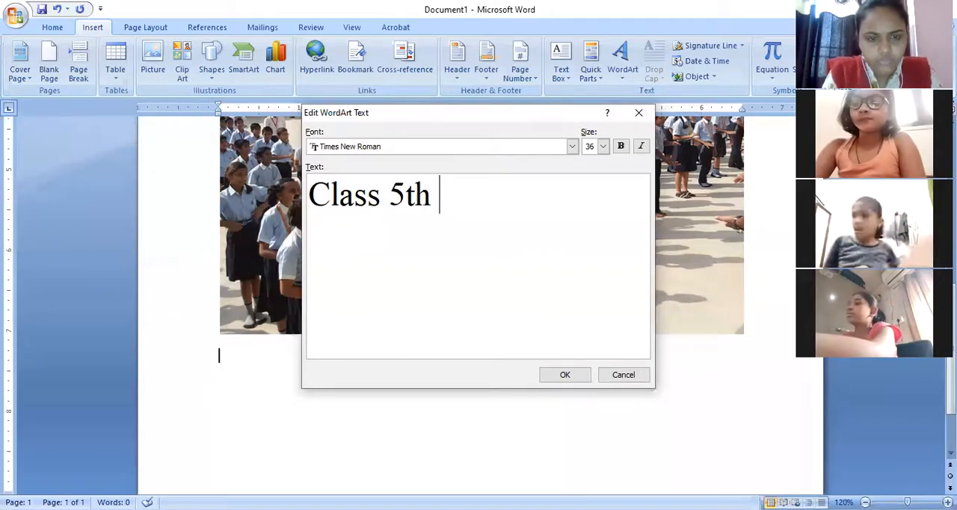
type(" st")
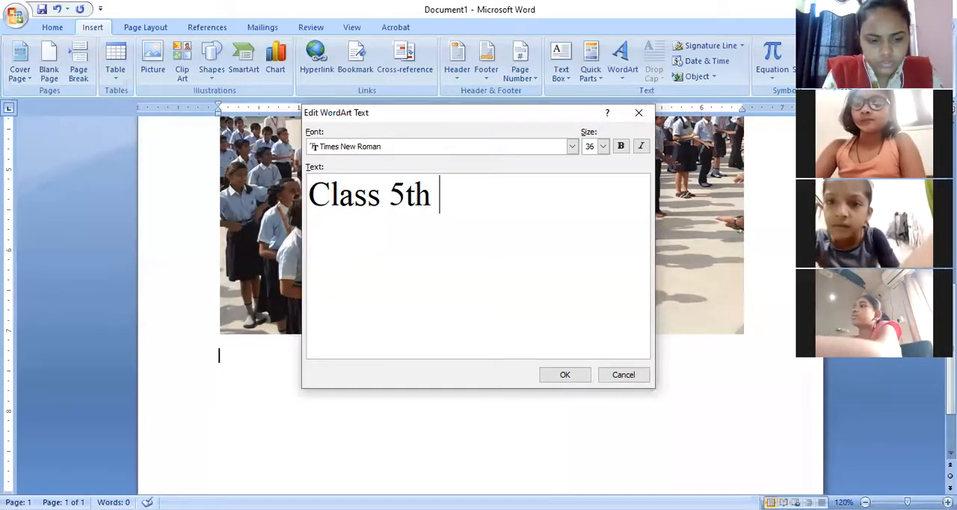
type("u")
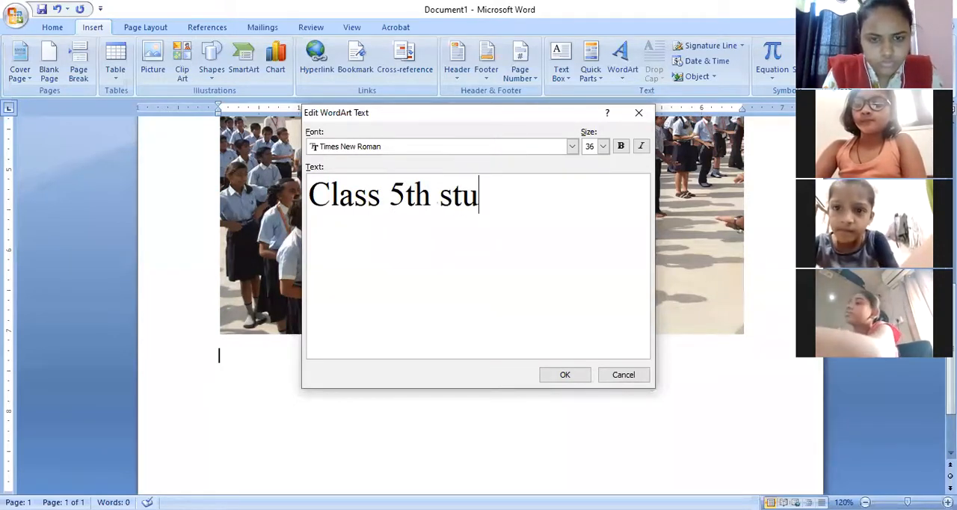
type("dents")
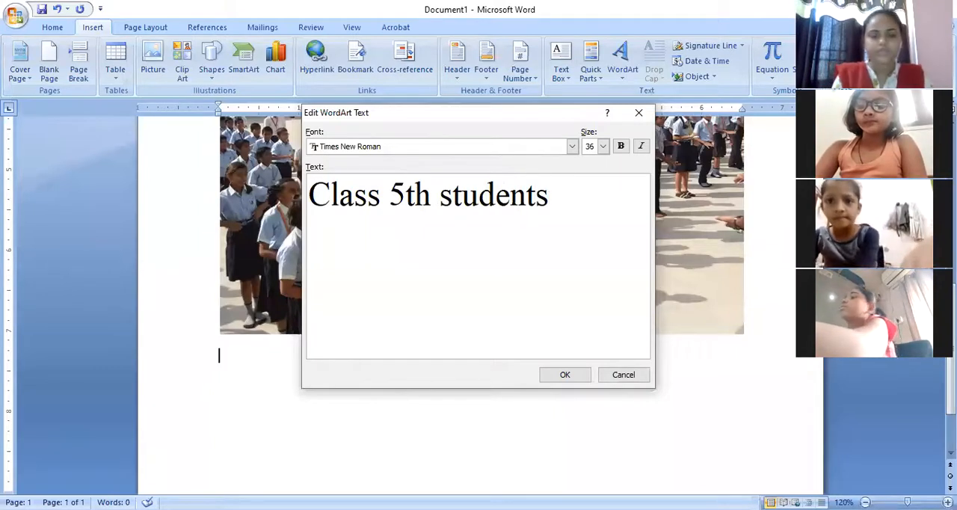
left_click(565, 376)
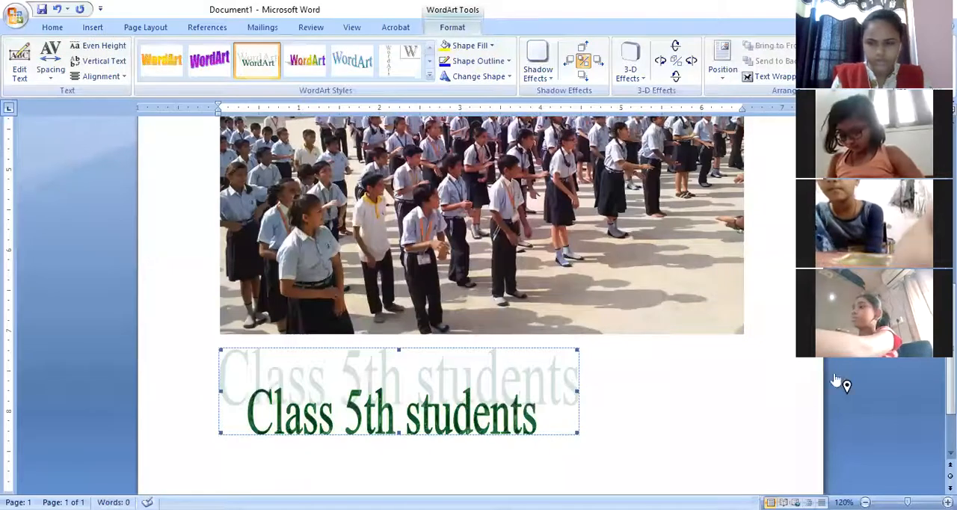
Delete the school photo above the WordArt.
left_click(585, 258)
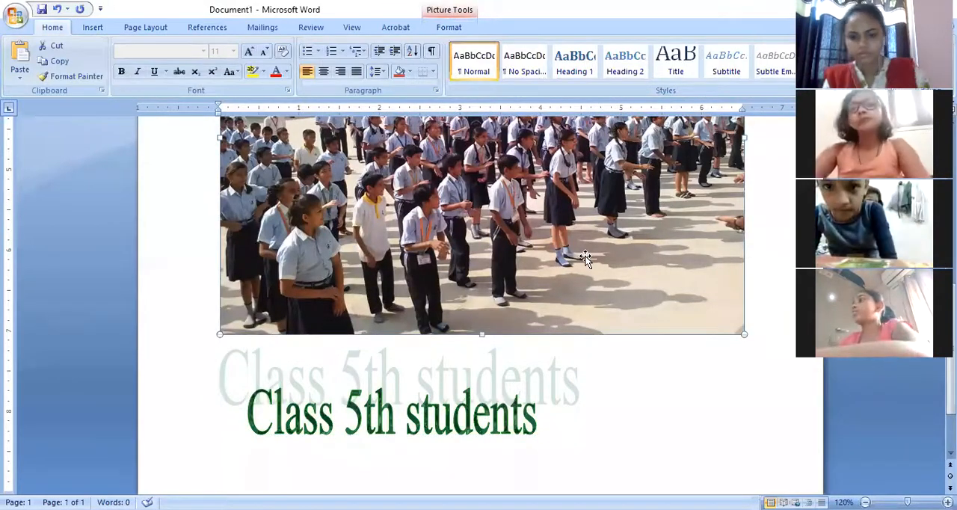
key("Delete")
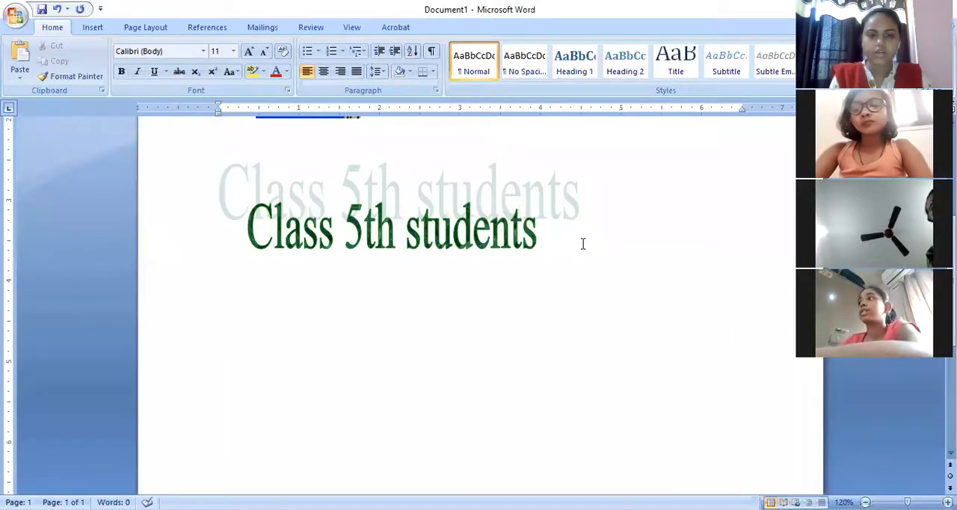
Restyle the "Class 5th students" WordArt with the curved 3-D style that has peach letters and blue depth.
left_click(386, 221)
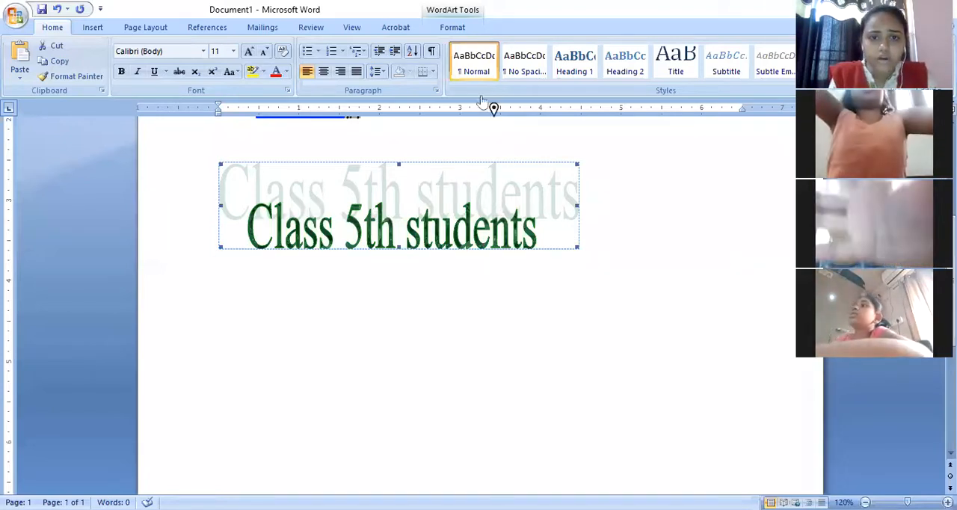
left_click(449, 27)
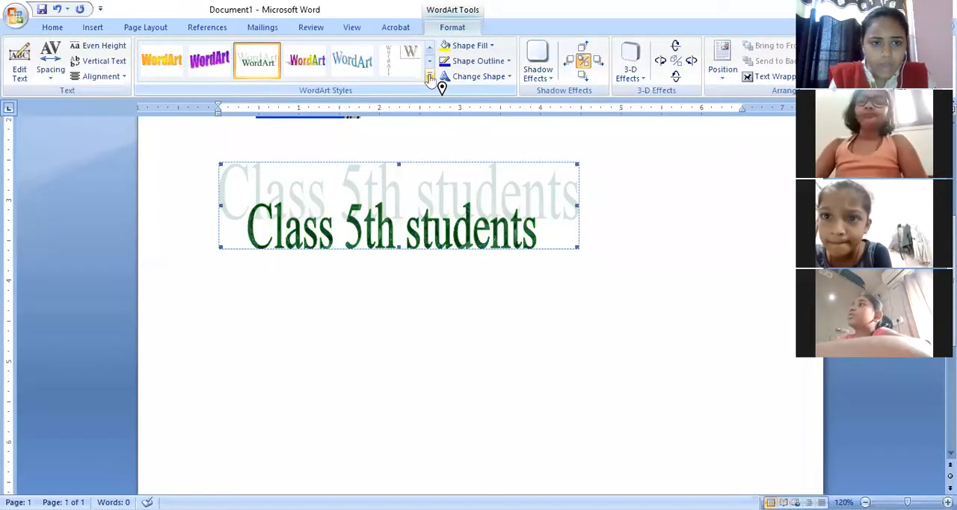
left_click(430, 76)
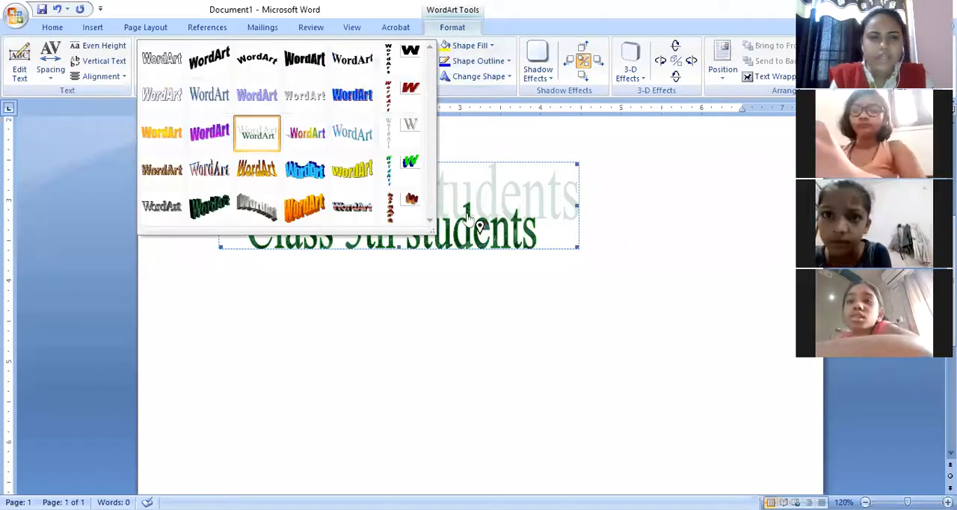
left_click(351, 172)
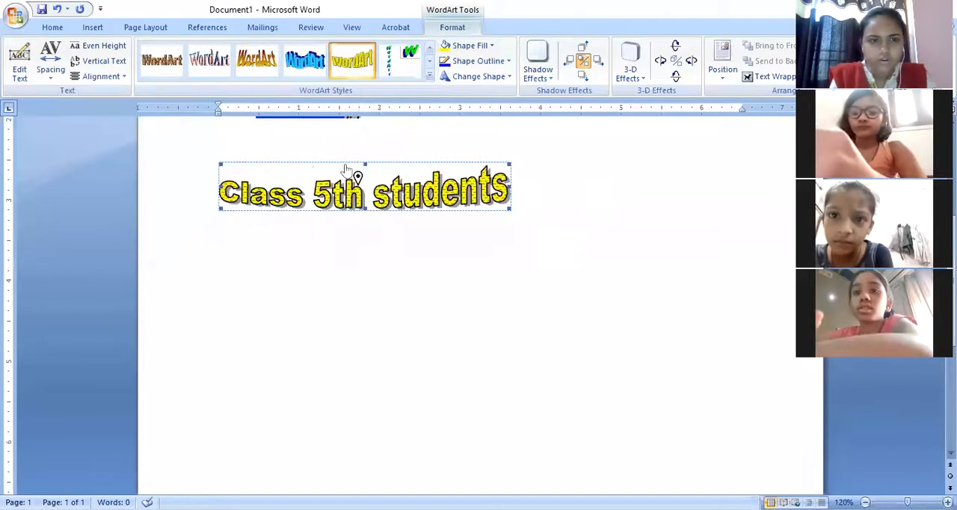
left_click(198, 66)
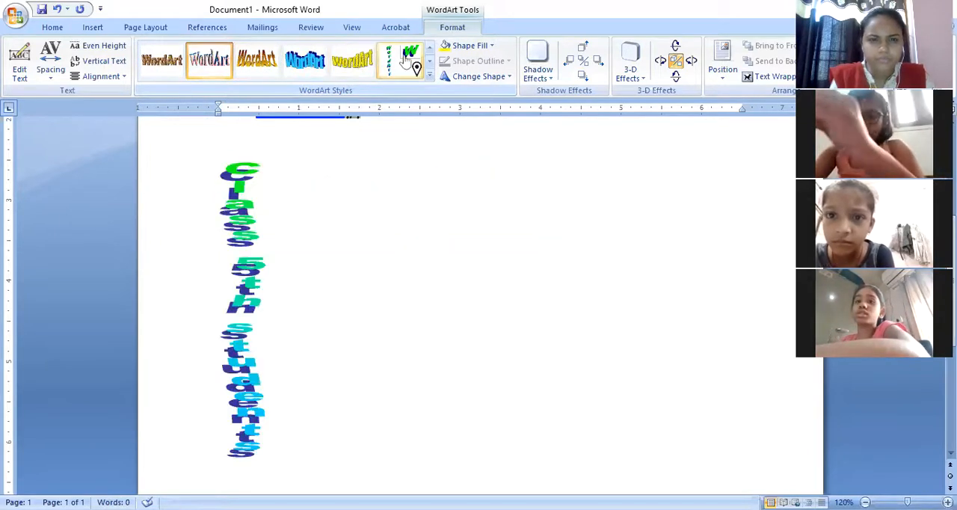
left_click(430, 78)
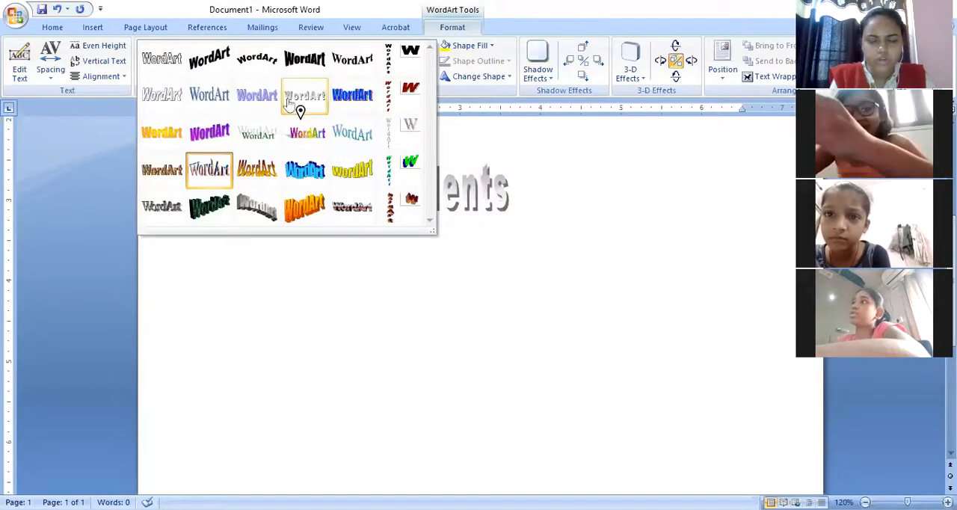
left_click(610, 311)
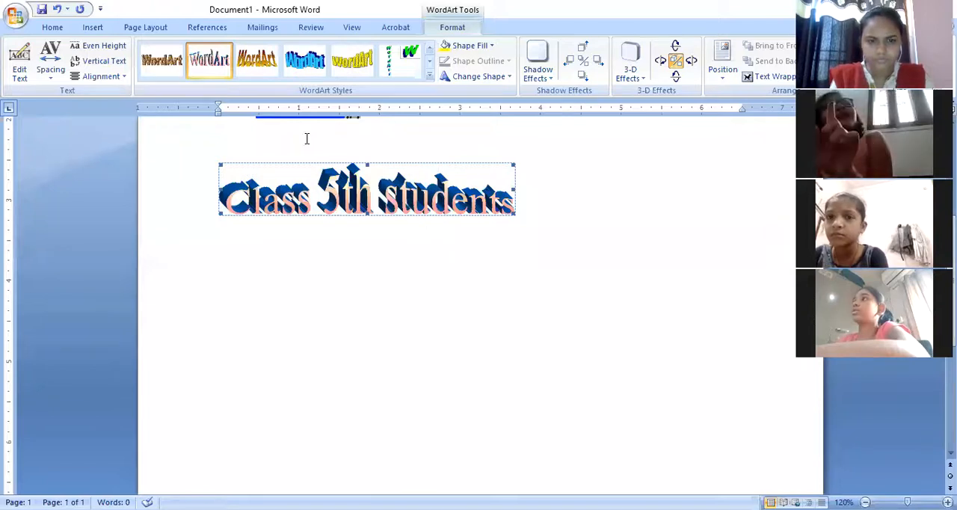
left_click(721, 317)
left_click(350, 194)
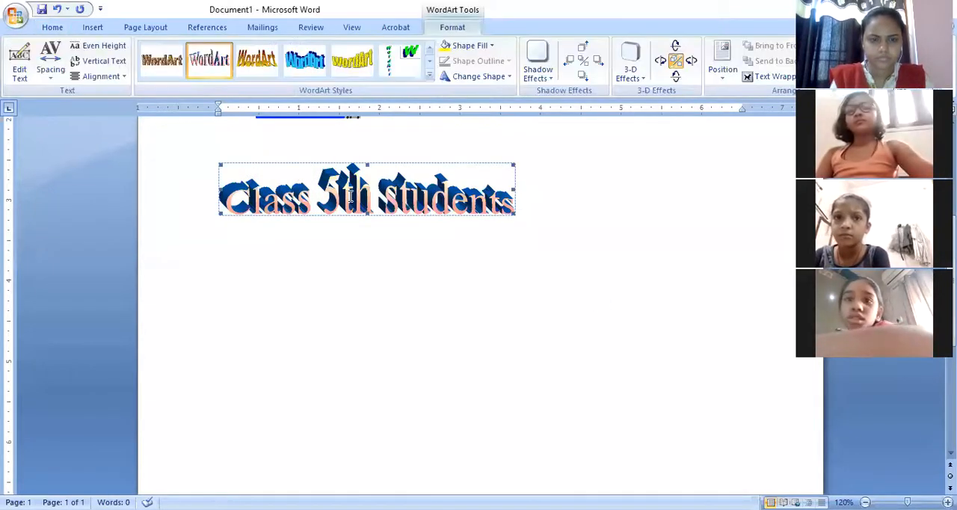
left_click(348, 202)
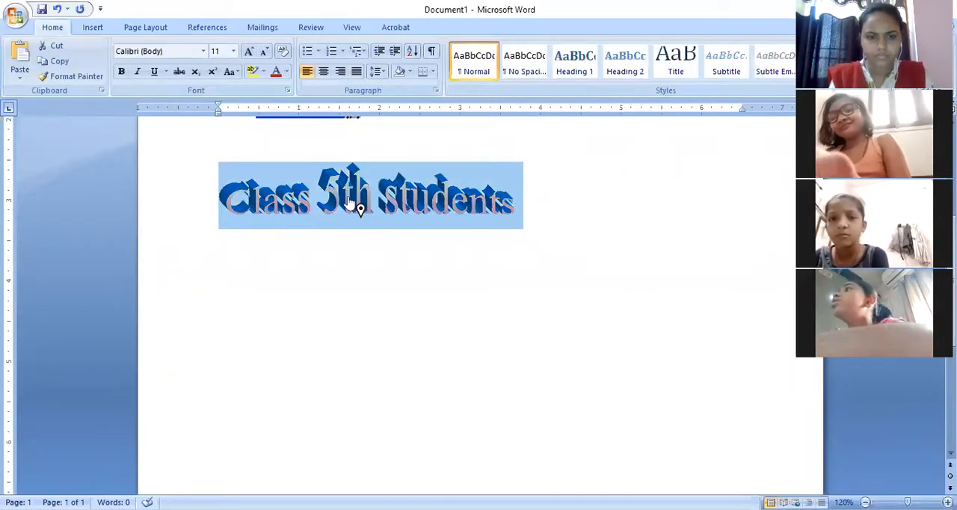
left_click(345, 241)
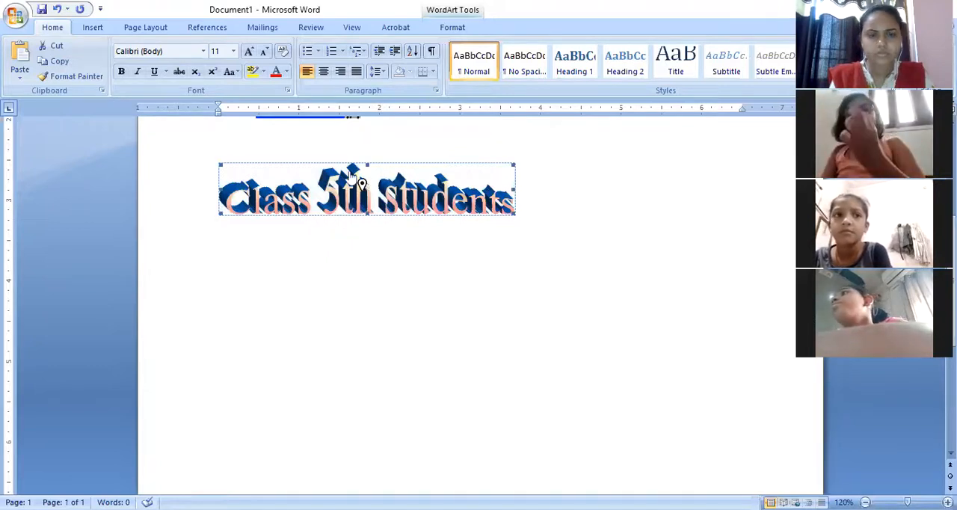
left_click_drag(361, 183, 415, 217)
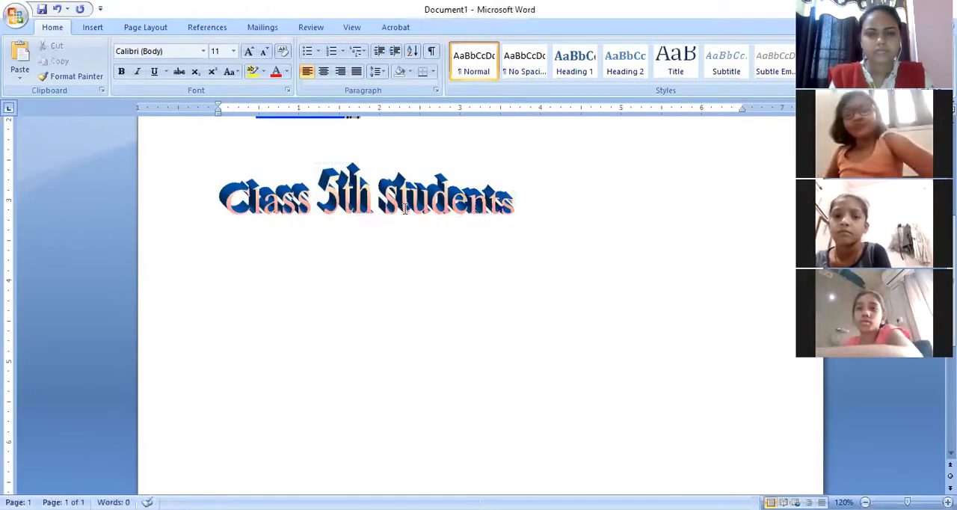
Fill the "Class 5th students" WordArt with the standard color Red.
left_click(404, 210)
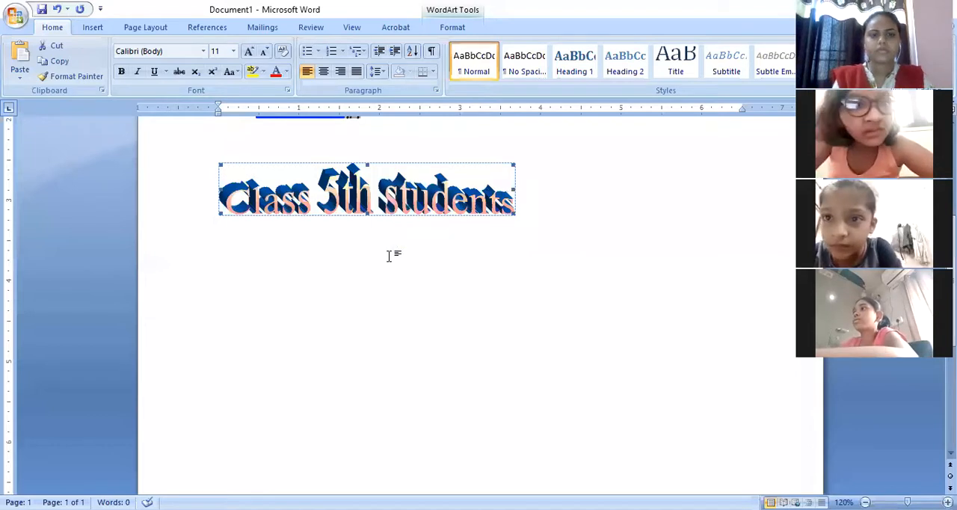
left_click(454, 29)
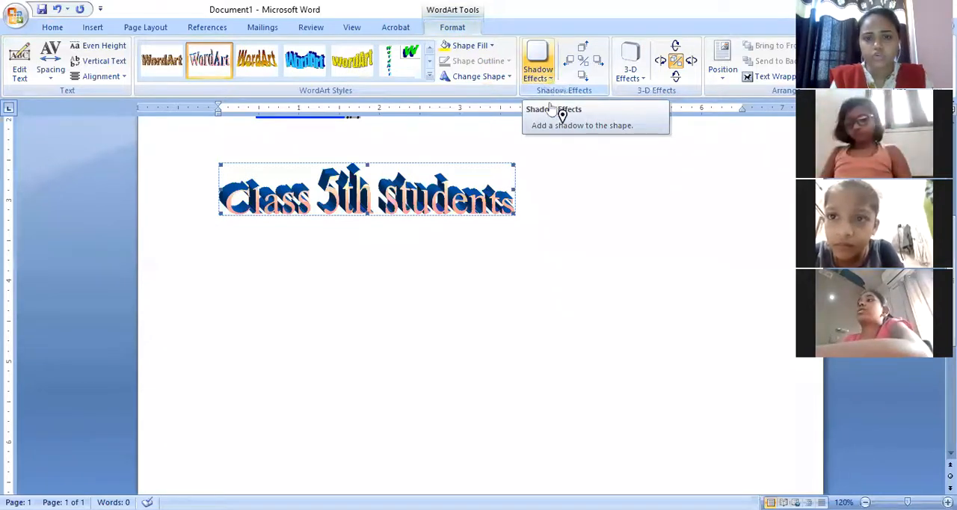
left_click(550, 78)
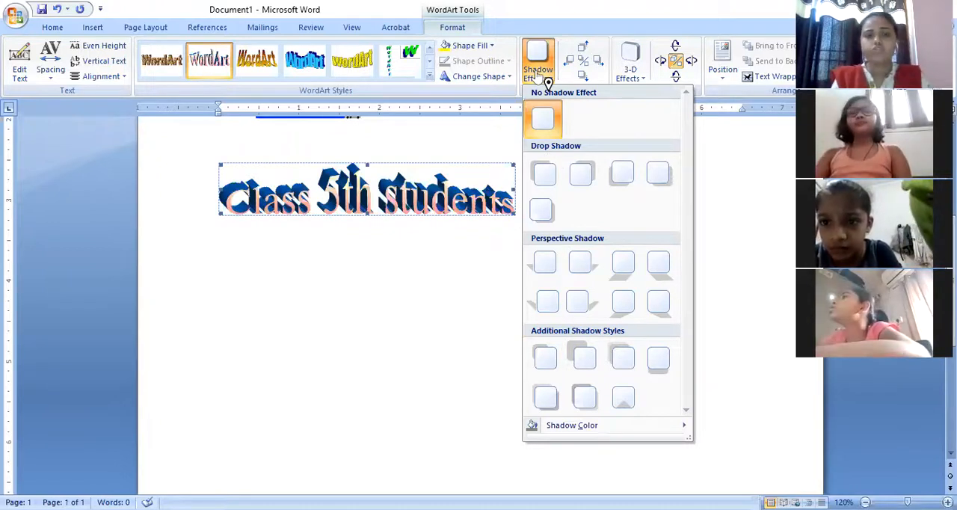
left_click(493, 47)
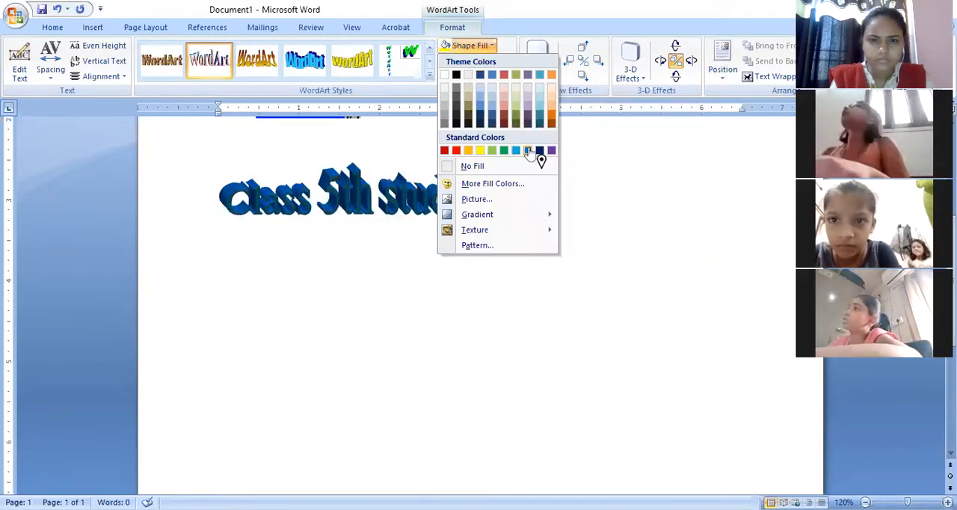
left_click(456, 151)
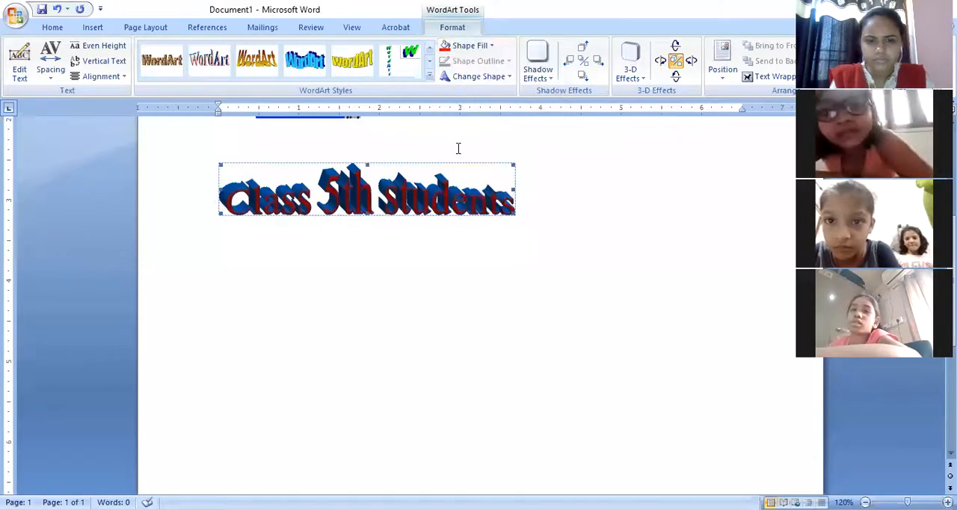
Change the WordArt to the second ring-shaped warp and enlarge it to about 6 inches wide.
left_click(478, 78)
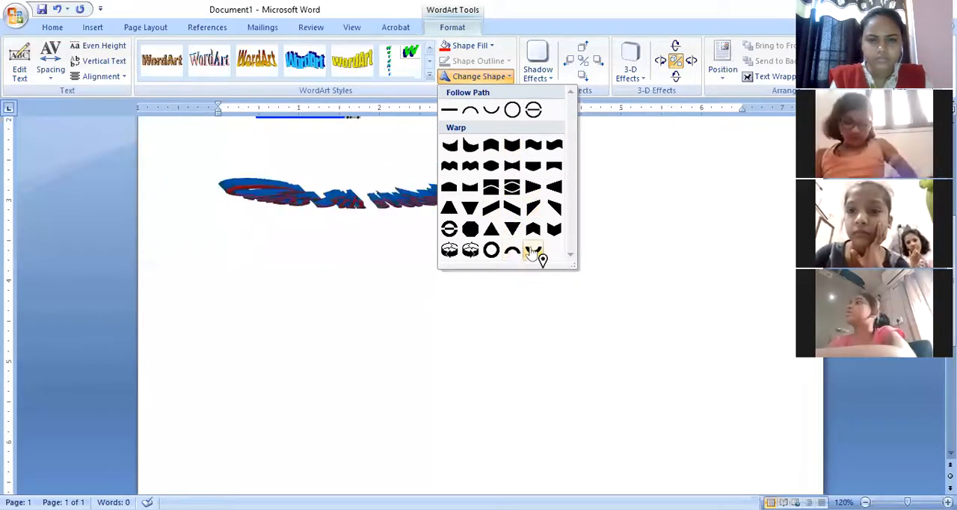
left_click(470, 253)
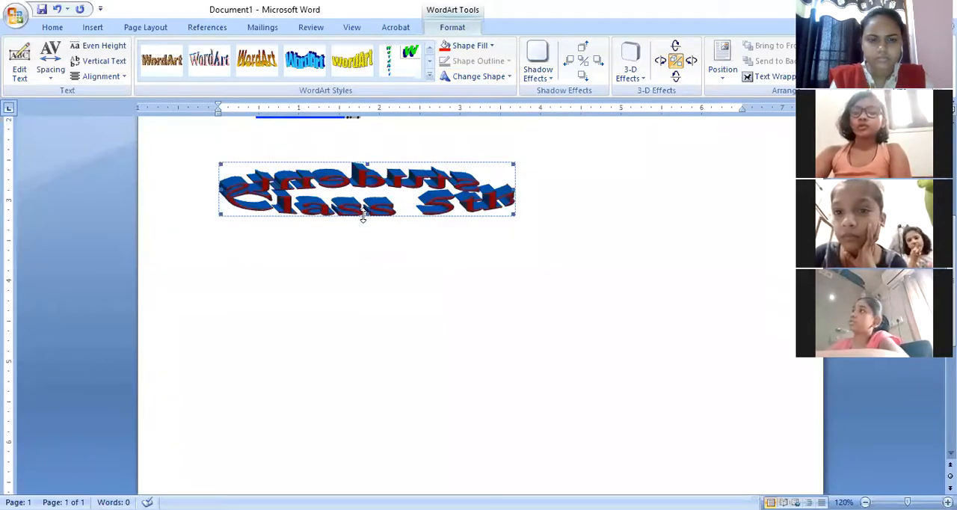
left_click_drag(377, 289, 376, 377)
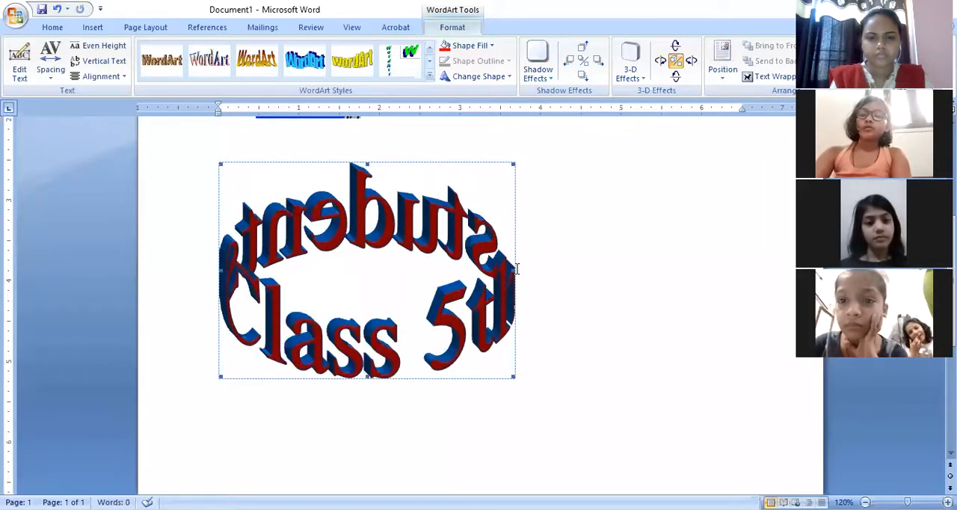
left_click_drag(516, 268, 700, 275)
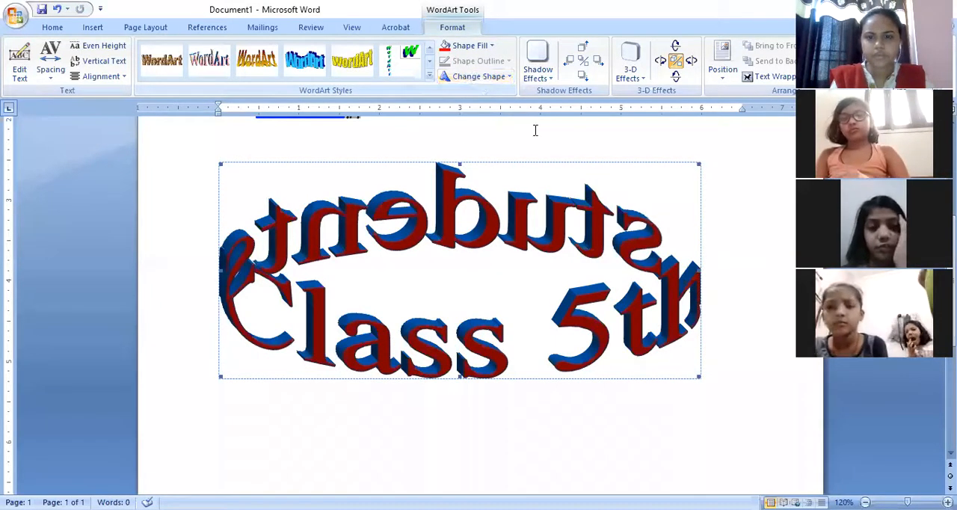
left_click(642, 80)
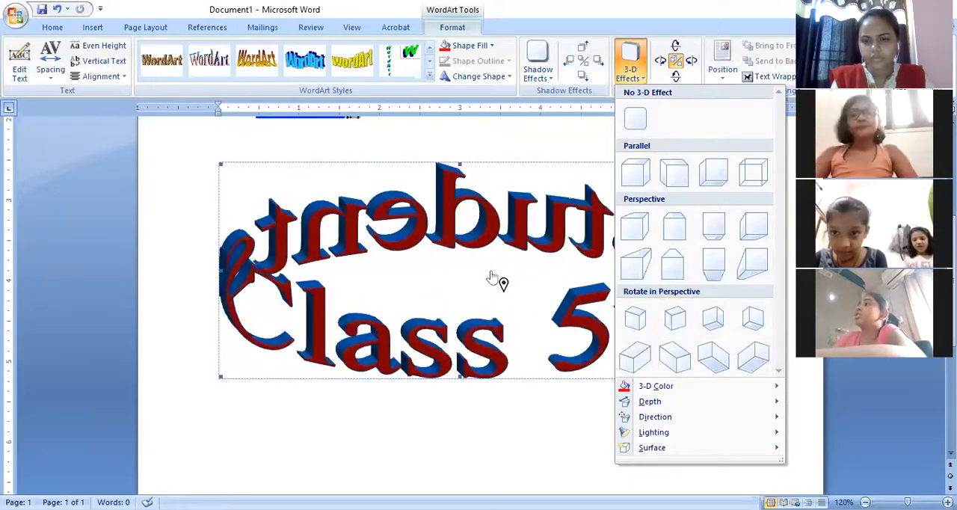
left_click(492, 276)
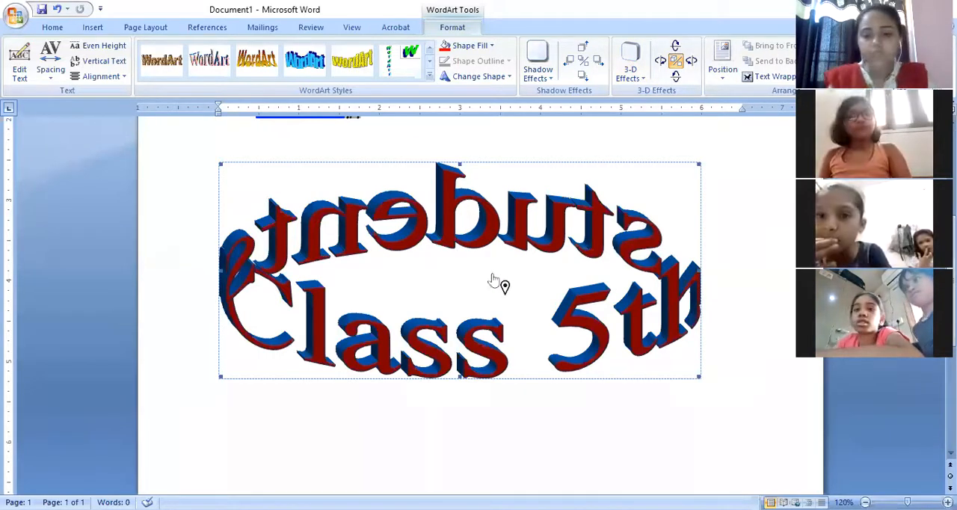
Insert a blank page at the position of the WordArt.
scroll(951, 453, "down", 8)
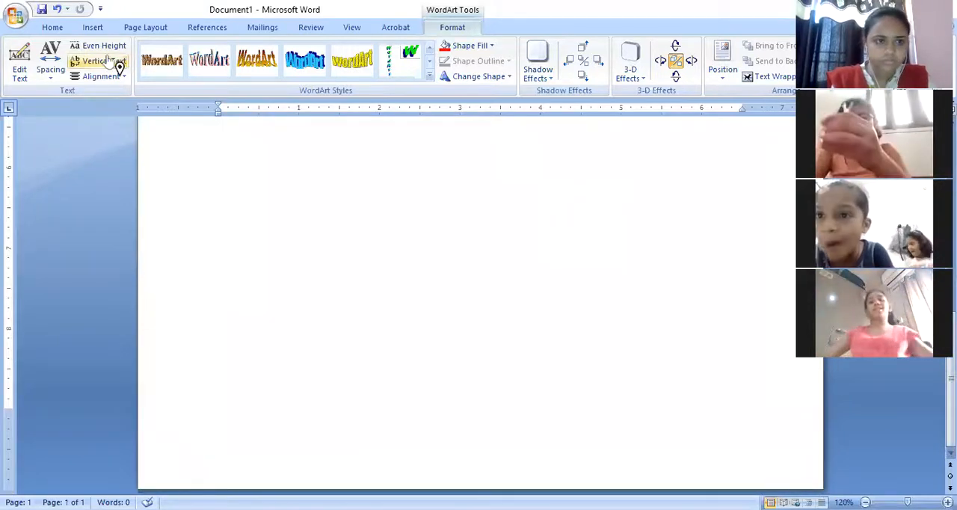
left_click(96, 30)
left_click(45, 71)
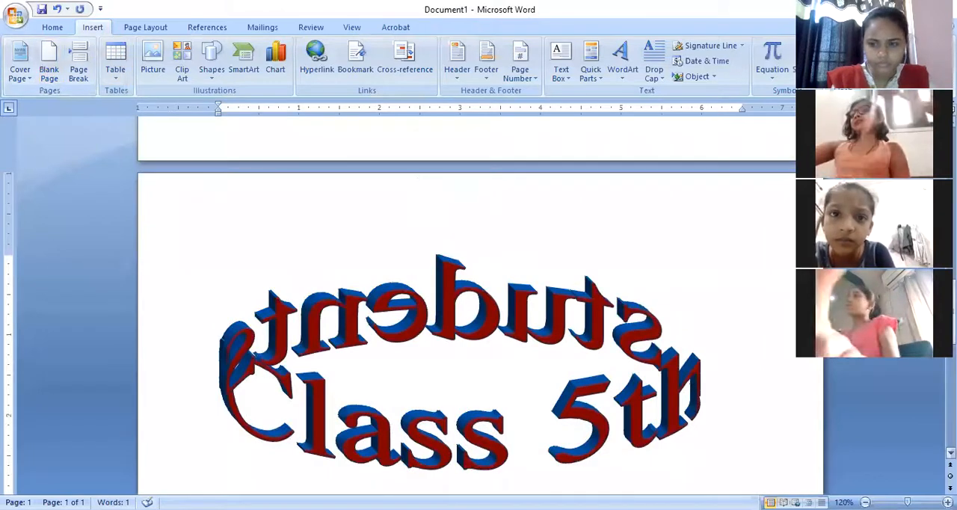
Draw a smiley face shape about 1.8 inches wide below and to the right of the clip art.
left_click_drag(951, 312, 951, 202)
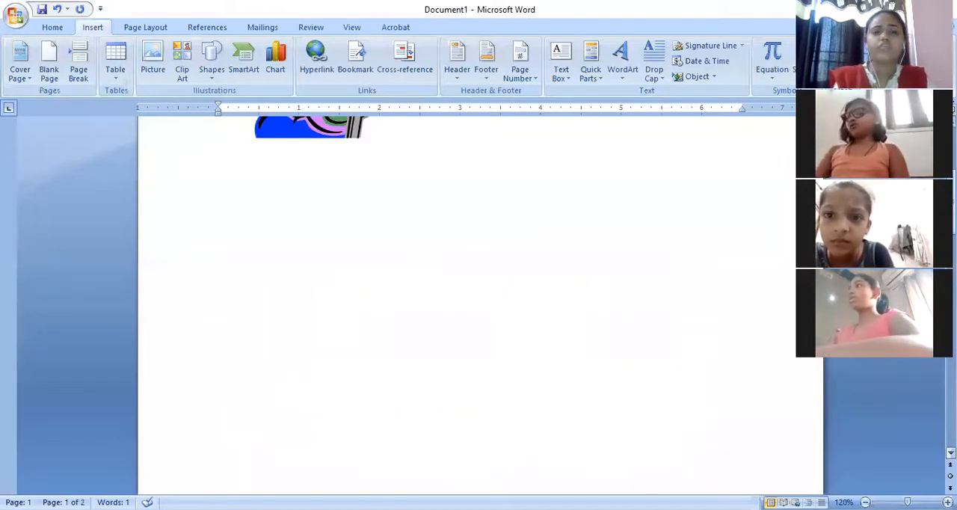
left_click(351, 132)
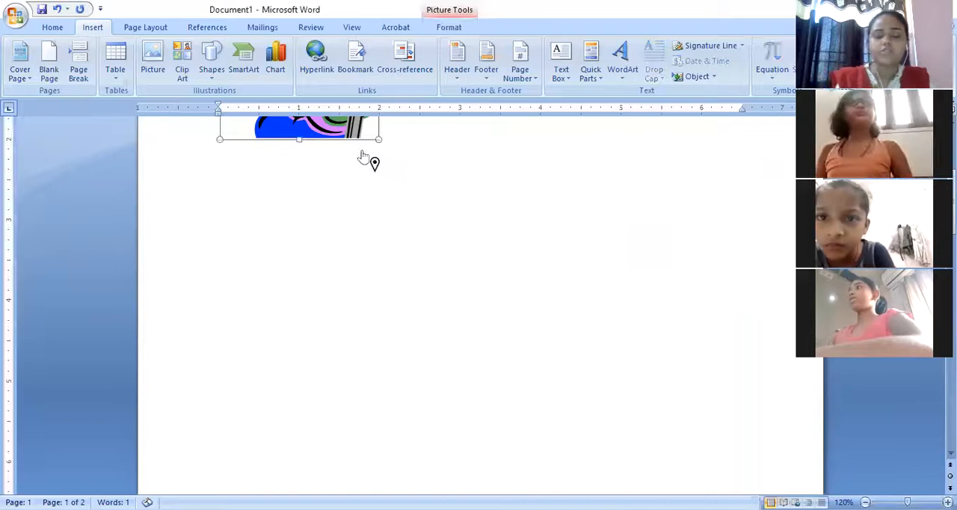
left_click(386, 140)
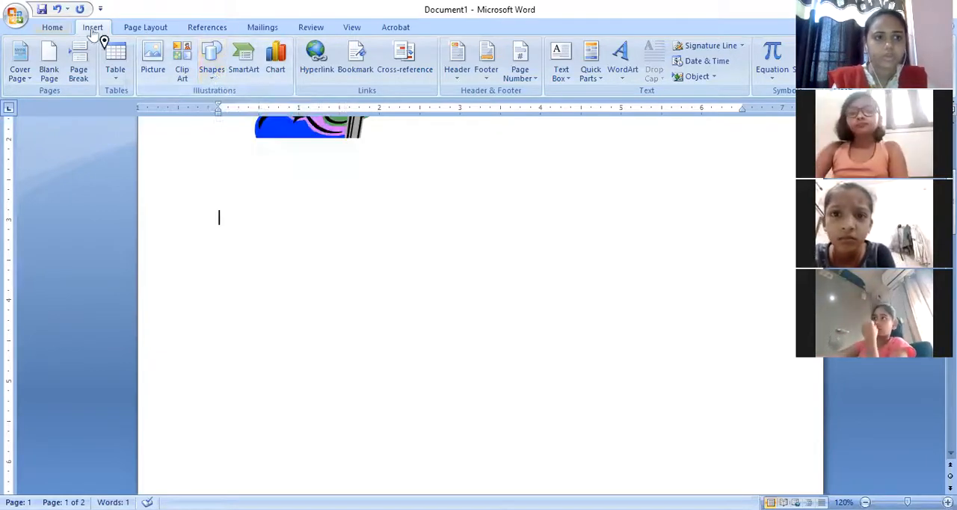
left_click(213, 75)
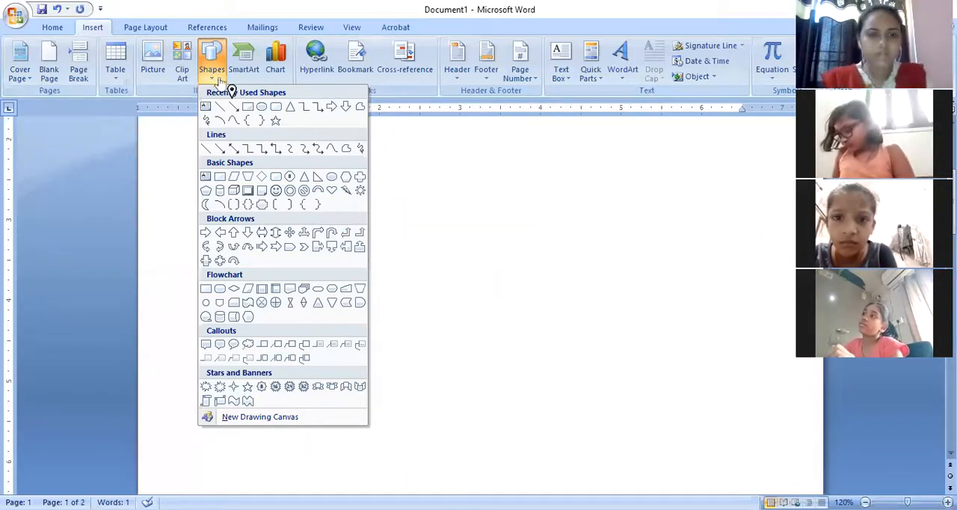
left_click(276, 192)
mouse_move(452, 171)
left_mouse_down()
mouse_move(509, 294)
mouse_move(595, 308)
left_mouse_up()
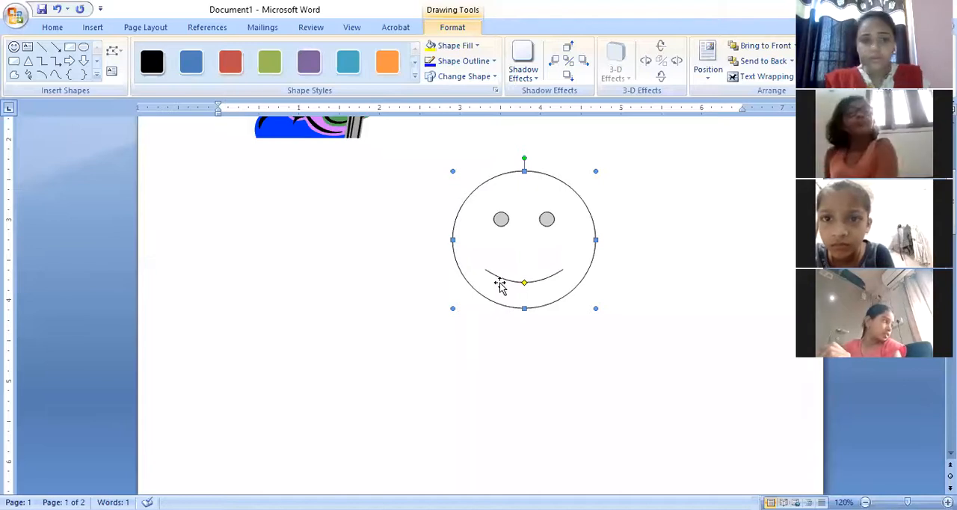
Draw a block arrow pointing right on the left of the smiley face and a tall triangle on its right.
left_click(70, 61)
left_click_drag(189, 226, 406, 333)
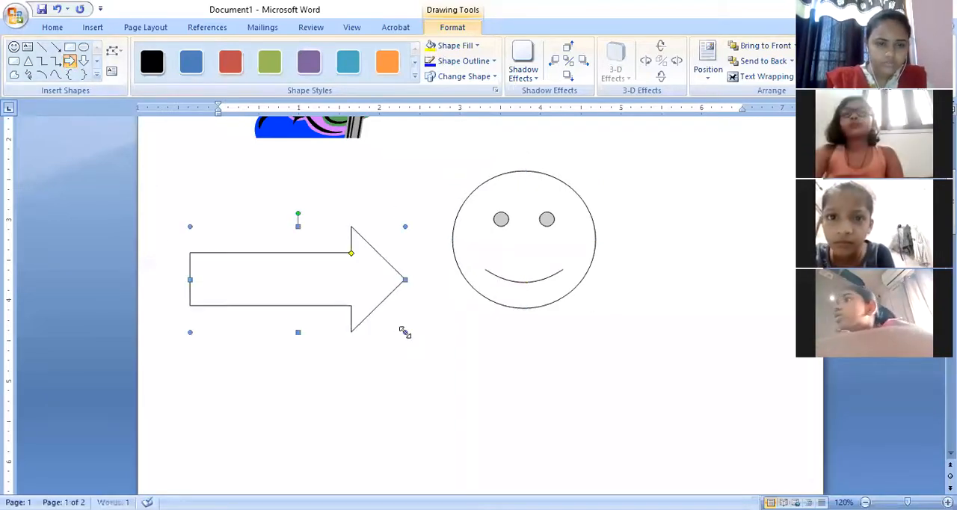
left_click(28, 61)
left_click_drag(655, 185, 752, 321)
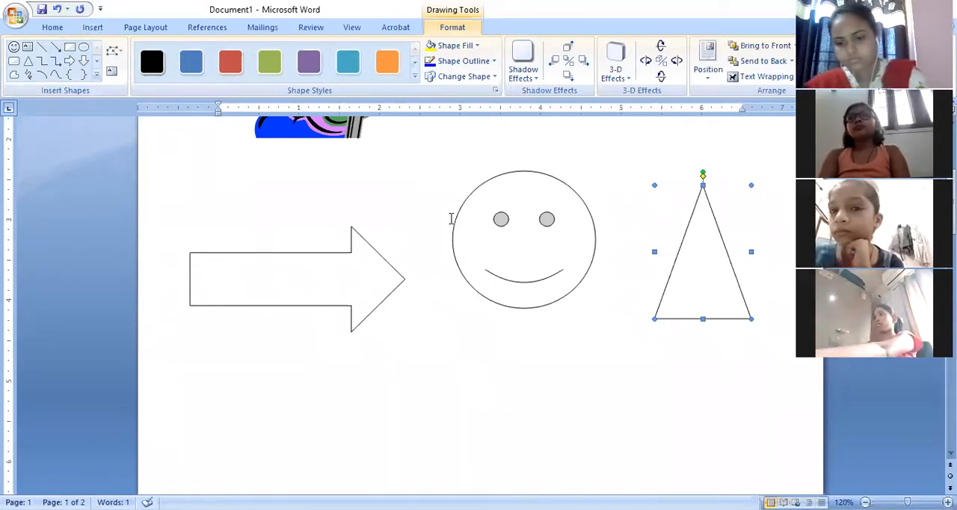
Delete the triangle, the smiley face and the block arrow from the page.
key("Delete")
left_click(499, 218)
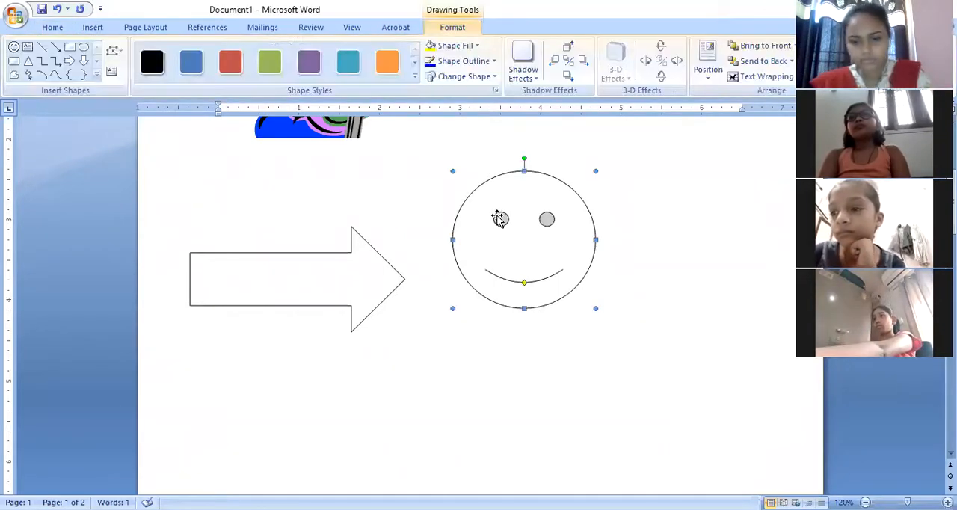
key("Delete")
left_click(353, 271)
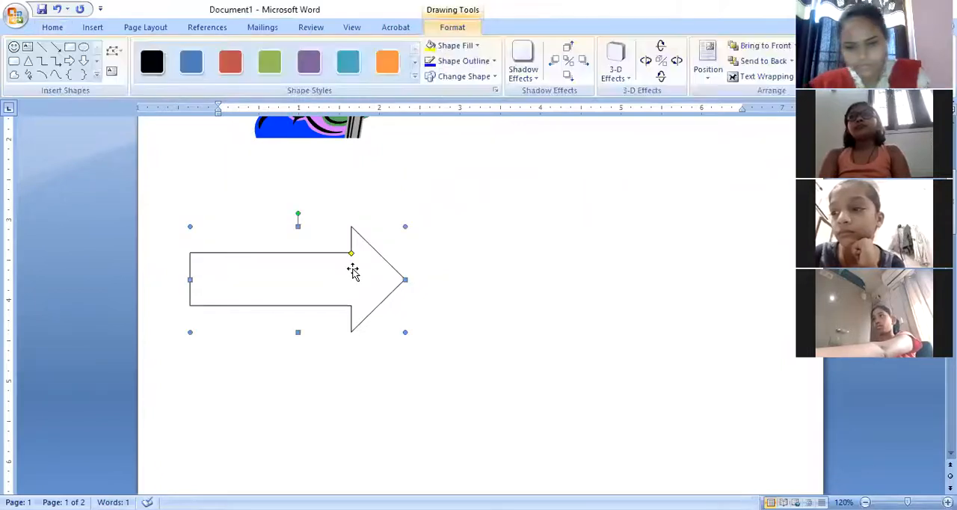
key("Delete")
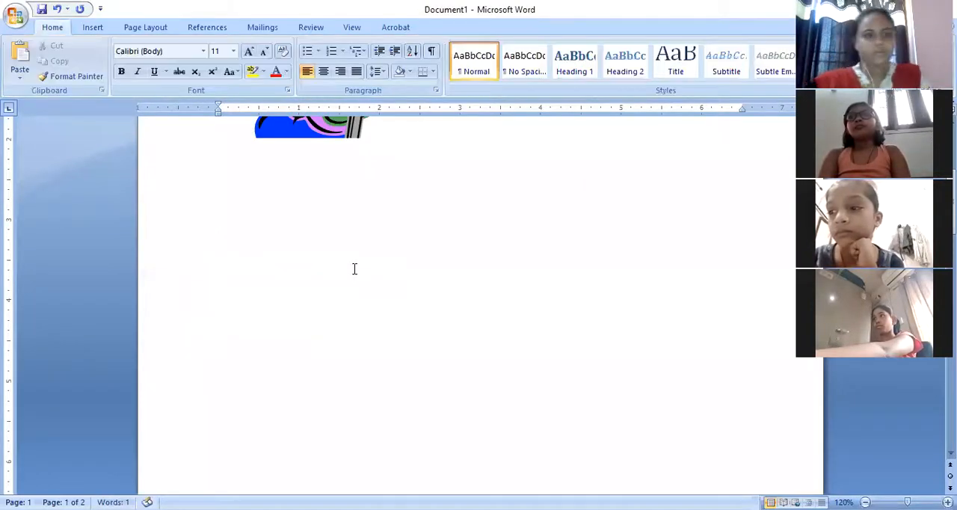
Draw a cloud callout about 2.8 inches wide below the clip art, containing the text "Dghdfghgsjfg gfh gh f gfd gg fg dfg df g g".
left_click(95, 30)
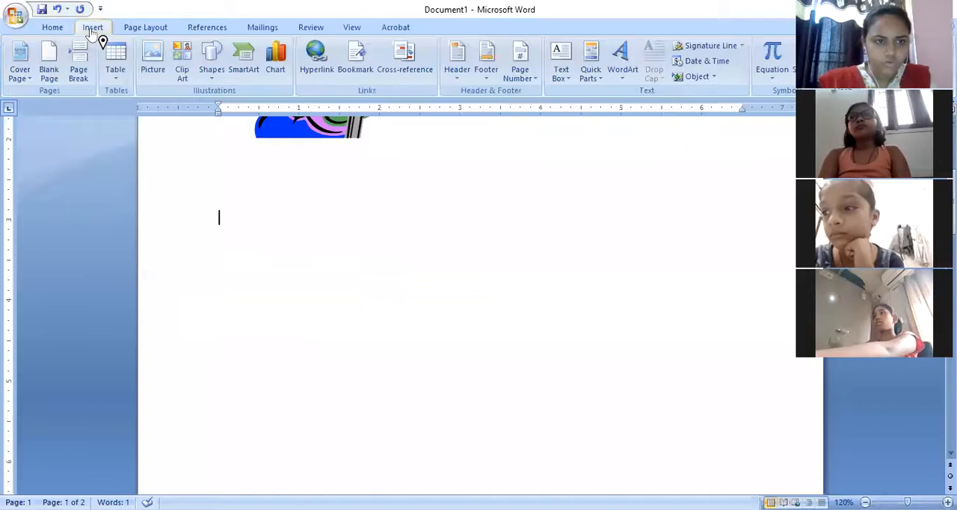
left_click(214, 71)
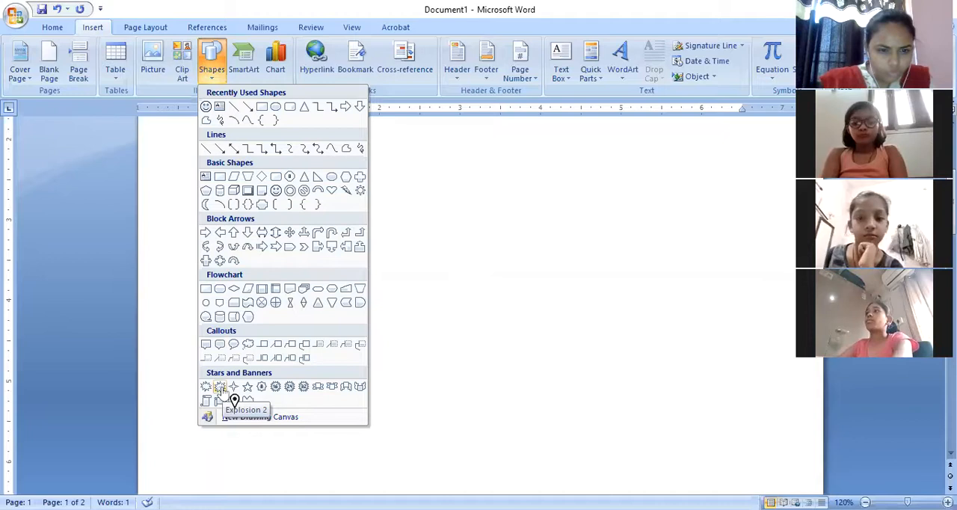
left_click(248, 344)
mouse_move(402, 218)
left_mouse_down()
mouse_move(454, 262)
mouse_move(611, 276)
mouse_move(621, 321)
left_mouse_up()
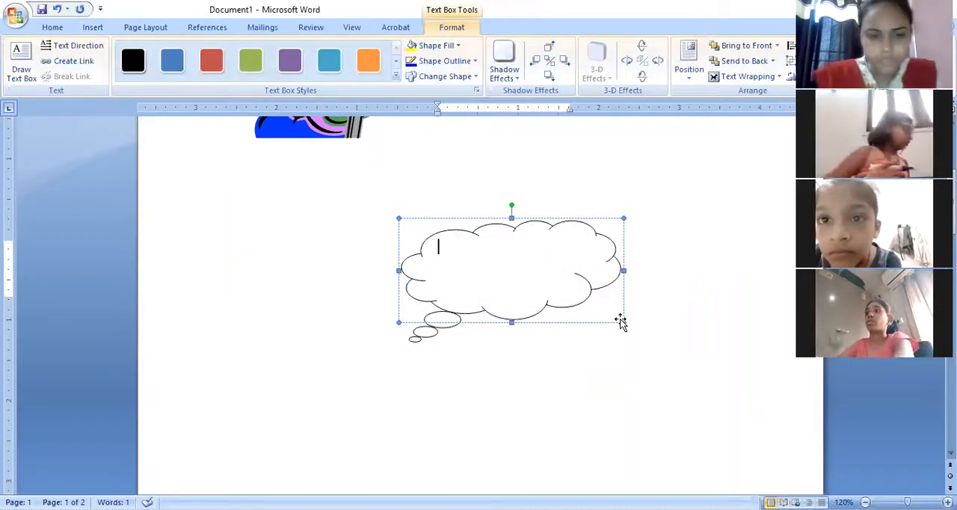
type("dghdfghgsj")
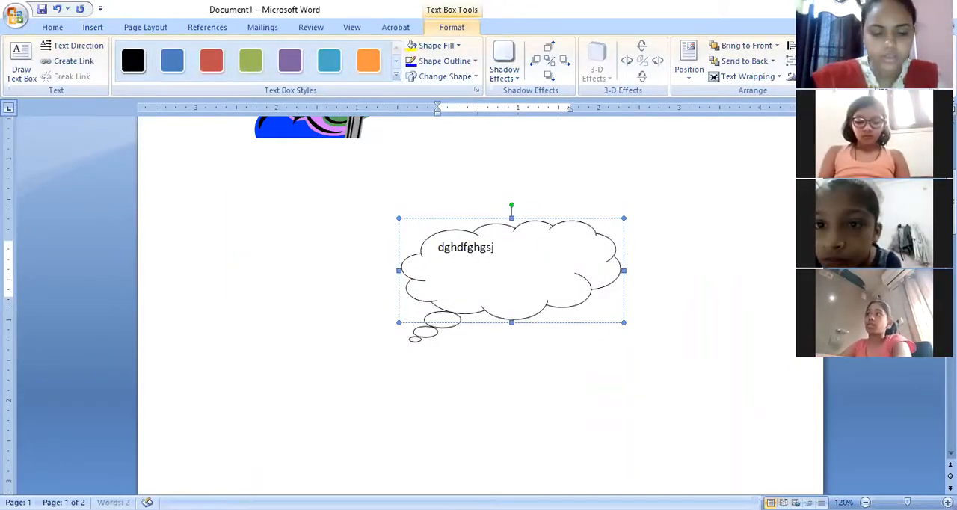
type("fg gfh gh f gfd gg fg dfg df g g")
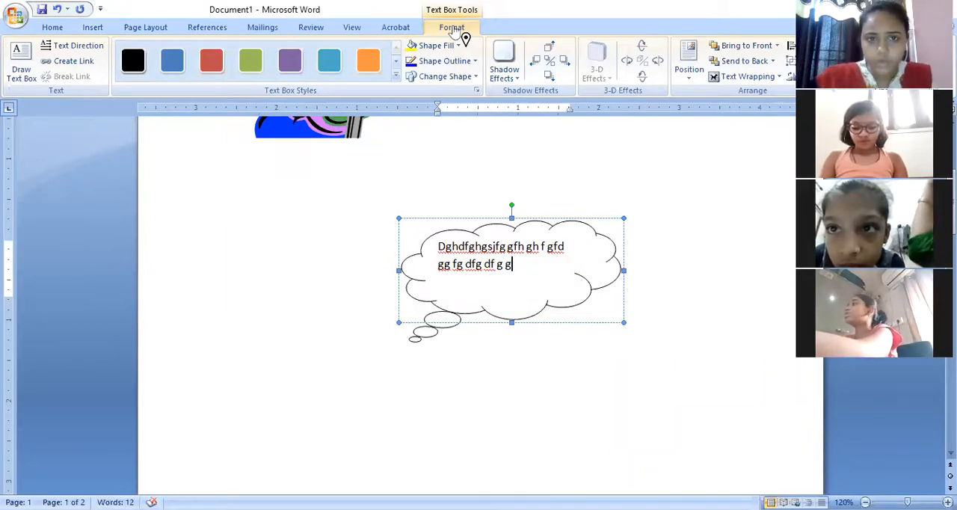
Try the solid orange style on the cloud callout, and replace it with the blue gradient style.
left_click(366, 70)
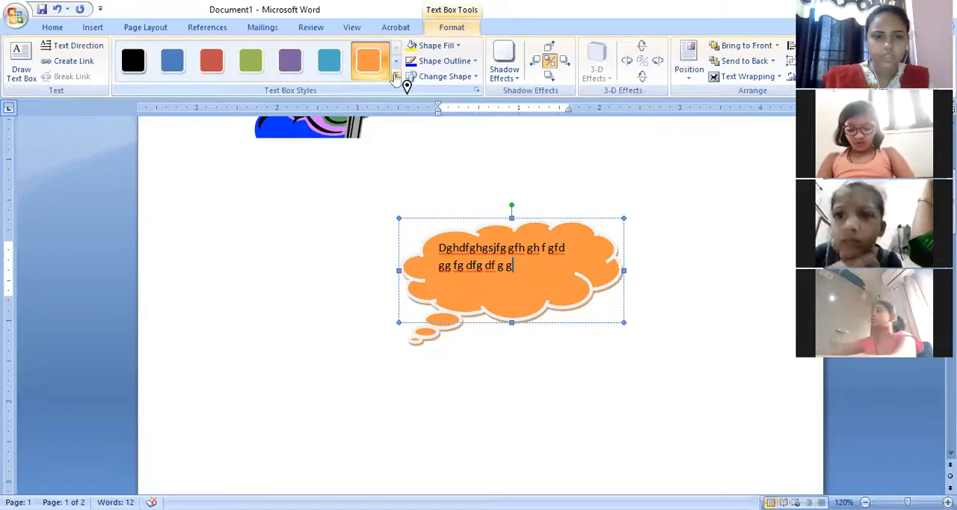
left_click(395, 77)
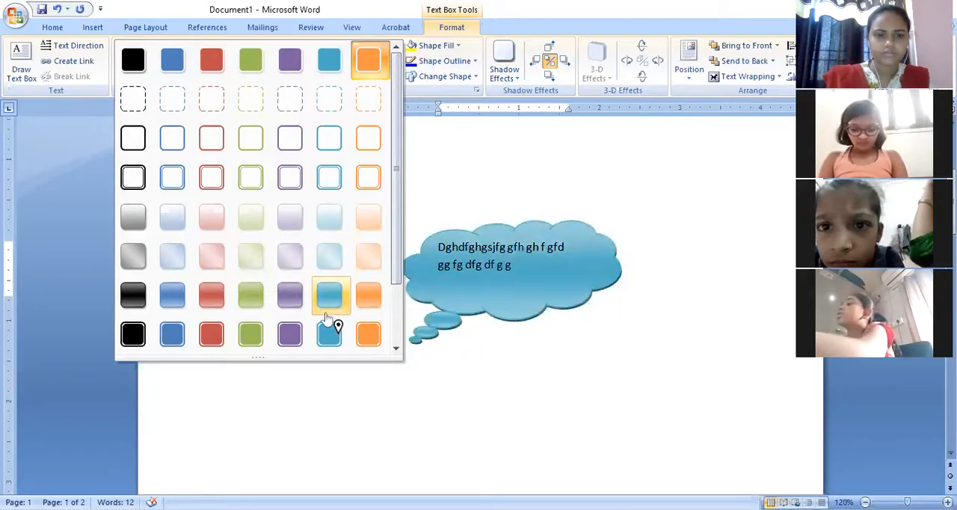
left_click(171, 299)
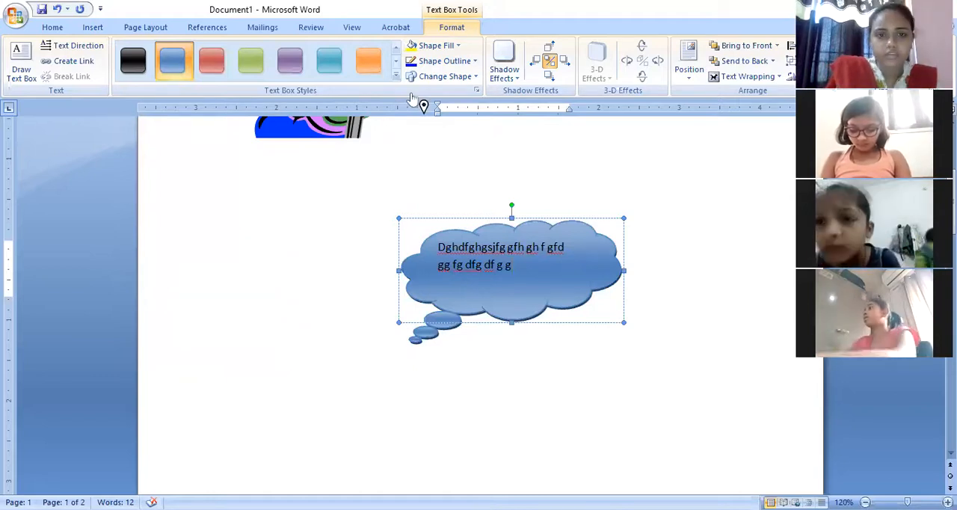
Fill the cloud callout with a light aqua theme colour and set its outline to Dark Blue.
left_click(459, 48)
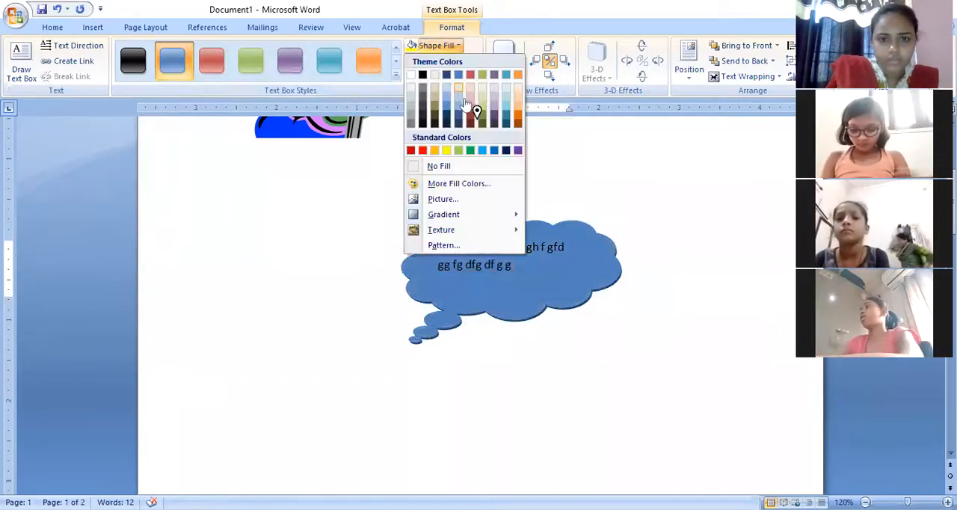
left_click(507, 106)
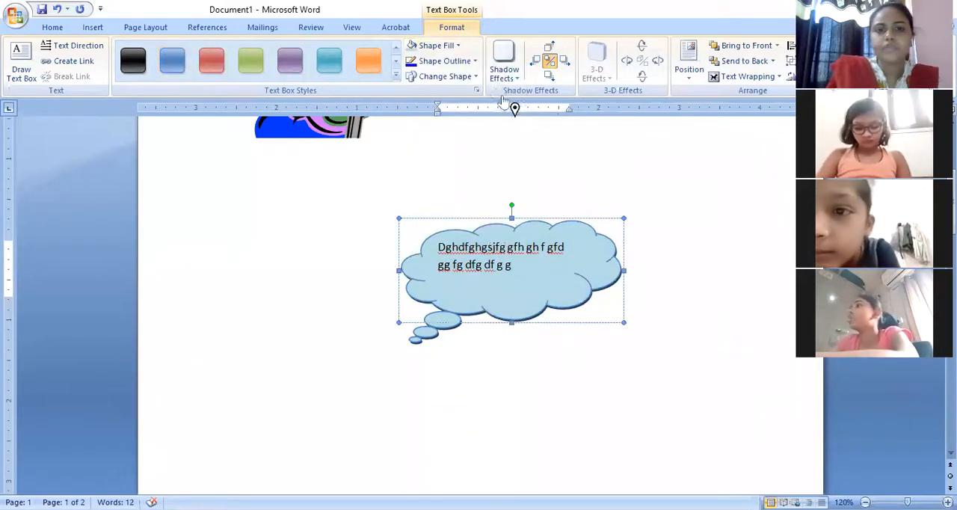
left_click(475, 61)
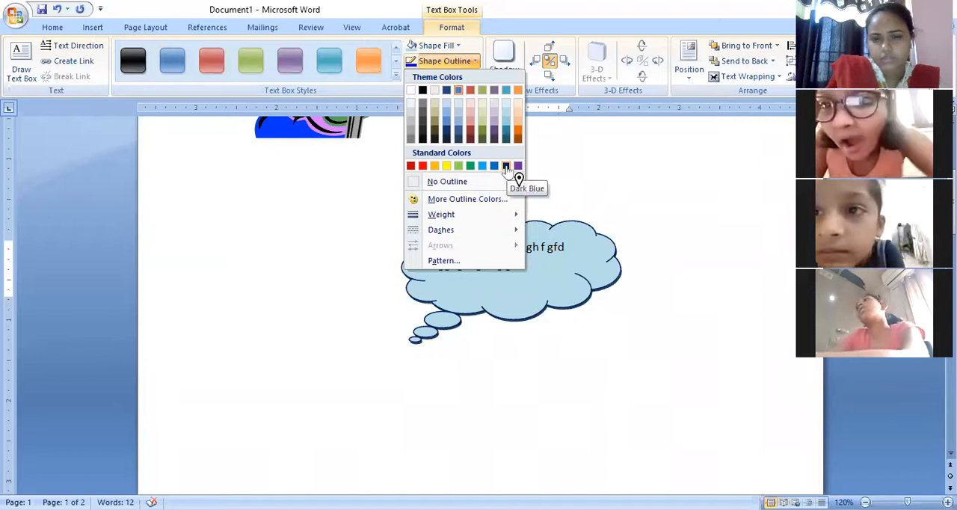
left_click(506, 166)
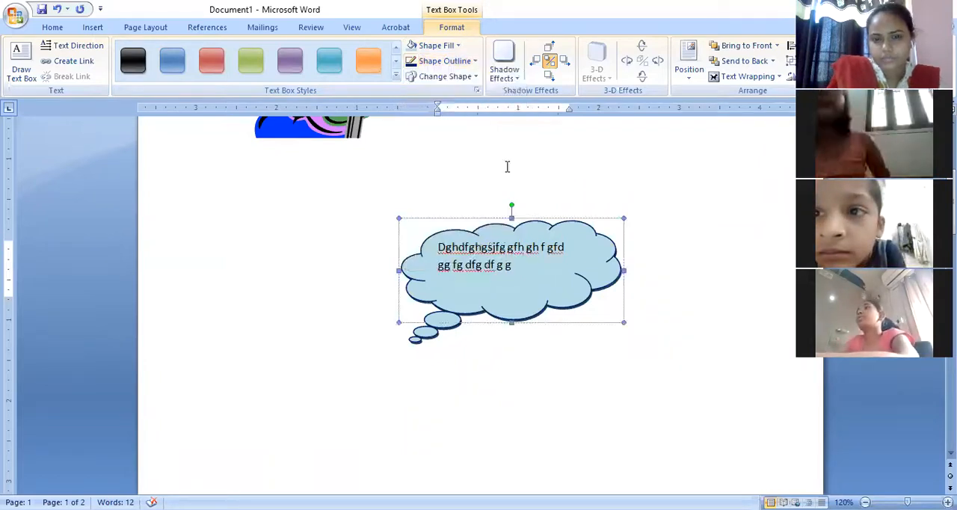
Try the oval callout as the shape of the text box, and restore the cloud callout.
left_click(475, 77)
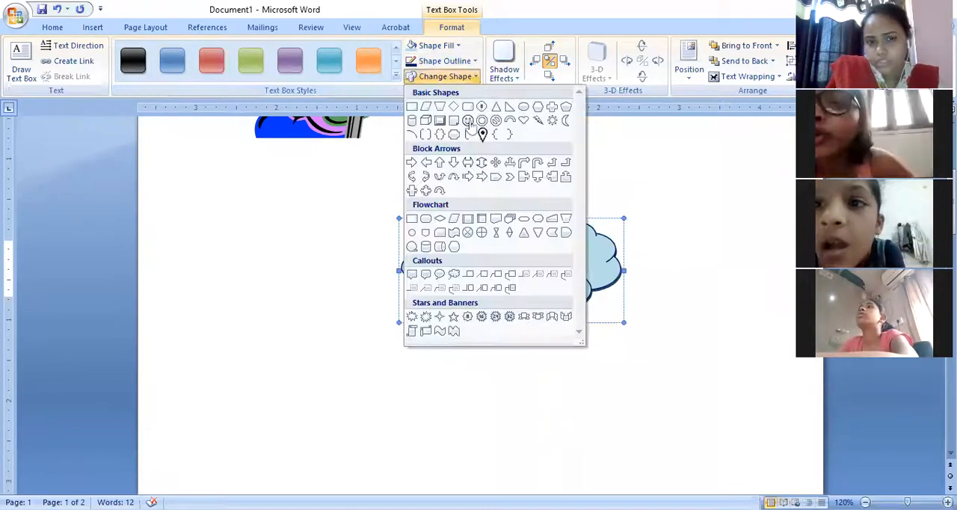
left_click(440, 276)
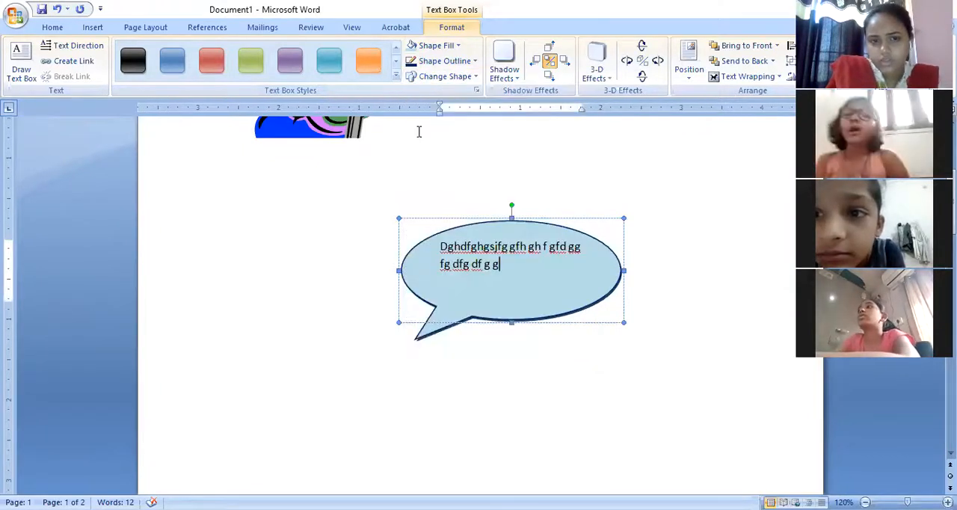
left_click(475, 77)
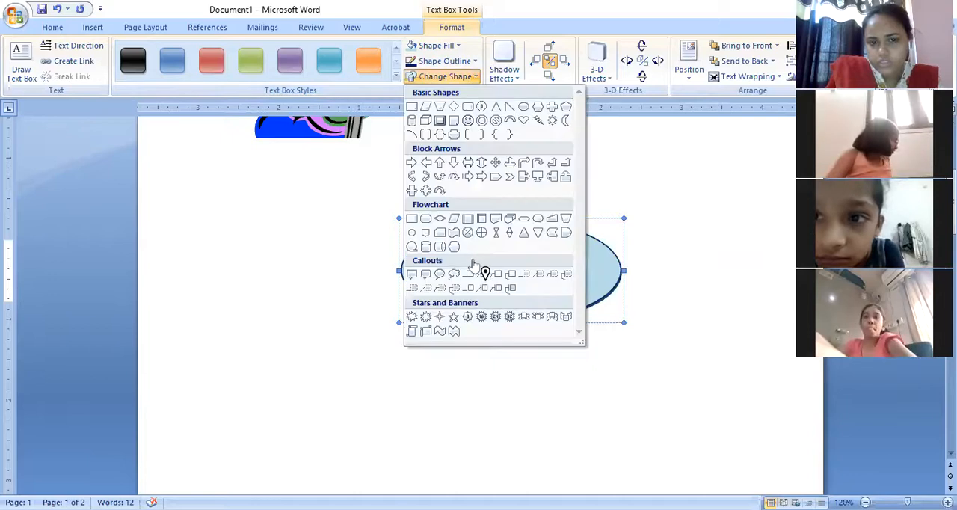
left_click(453, 275)
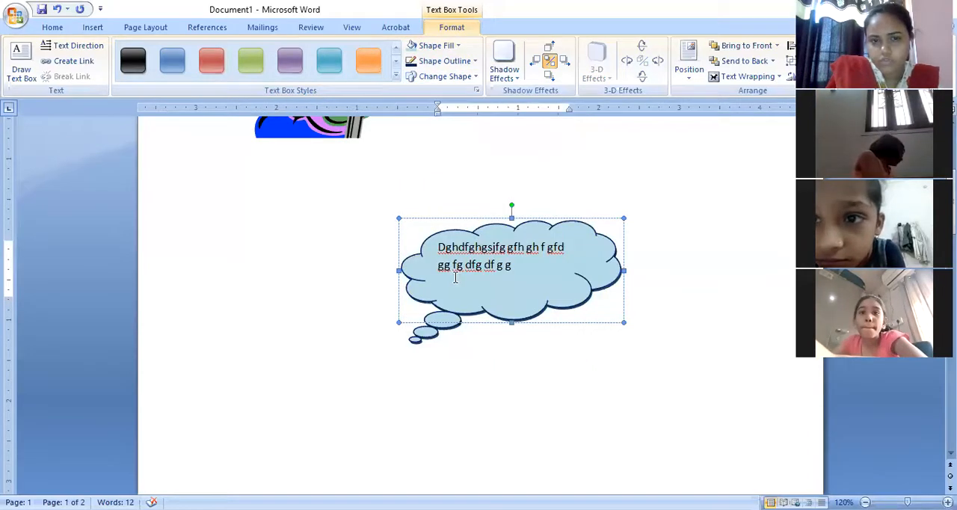
Try the four-way arrow callout as the shape of the text box, and return it to Cloud Callout.
left_click(474, 77)
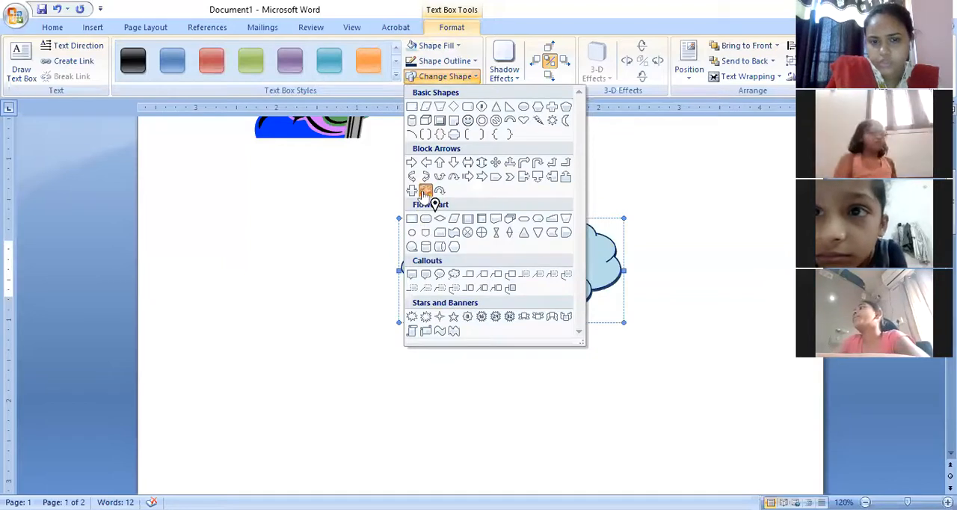
left_click(425, 192)
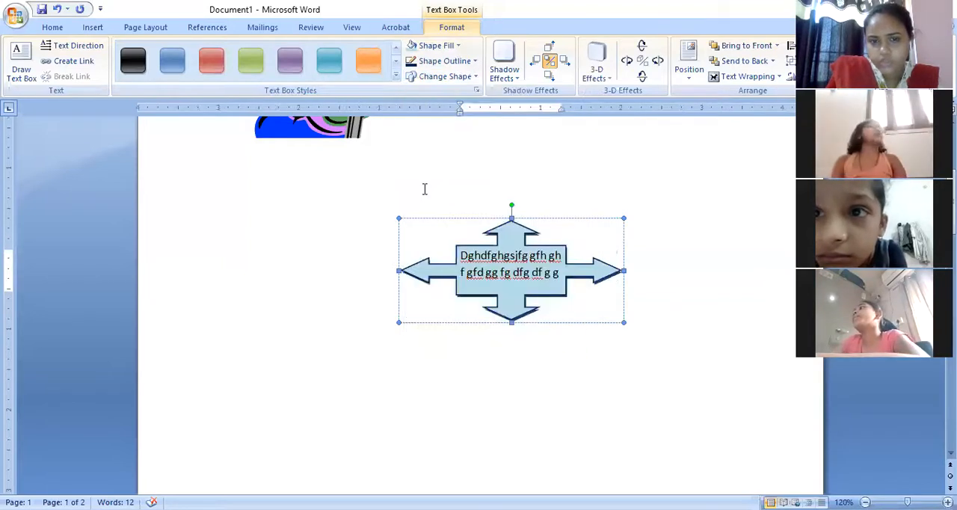
left_click(474, 77)
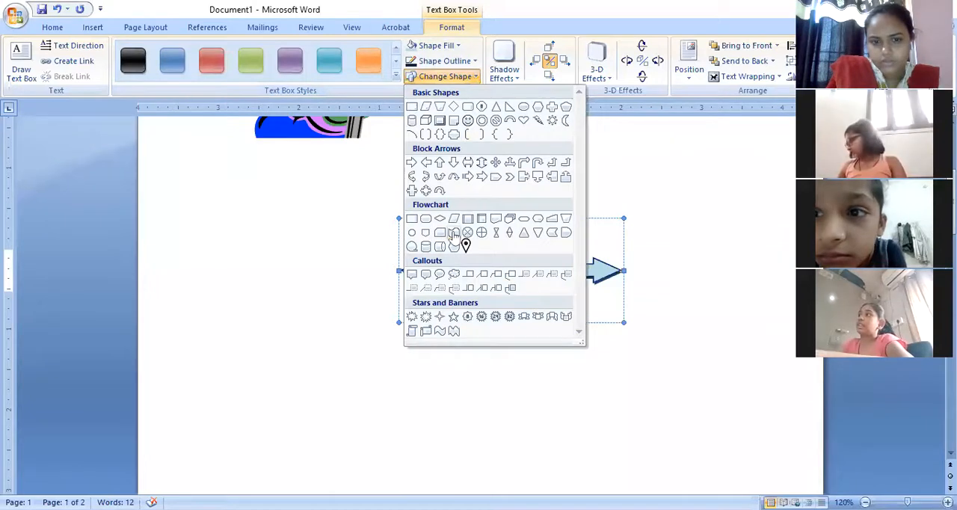
left_click(454, 277)
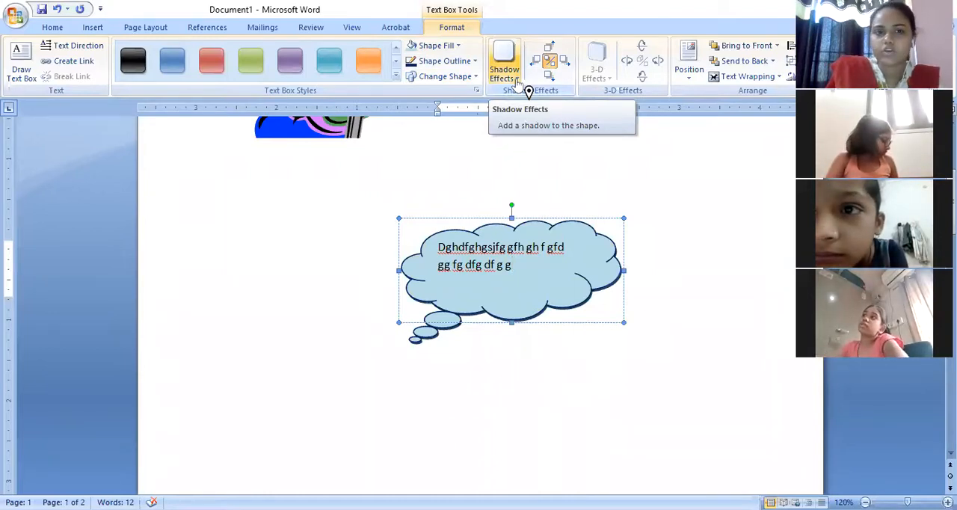
Open the choice of shadow effects for the cloud callout.
left_click(516, 80)
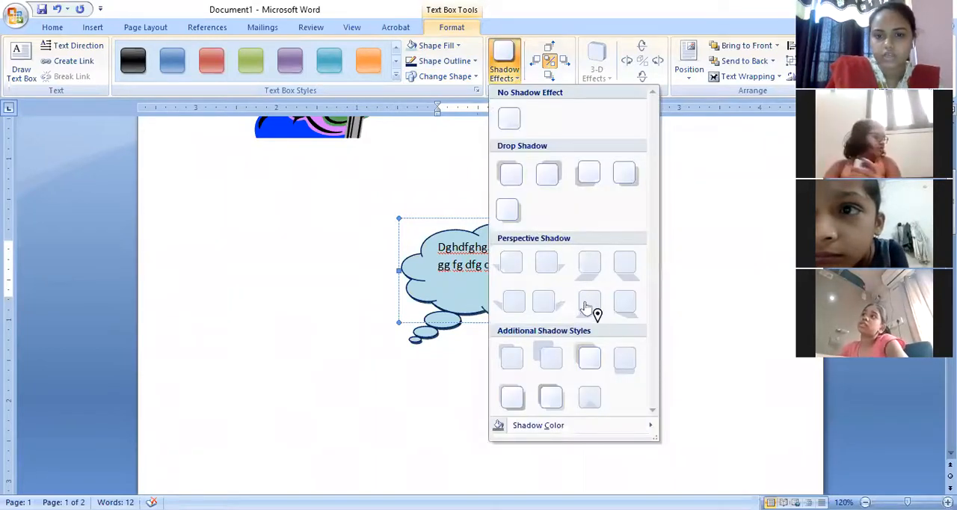
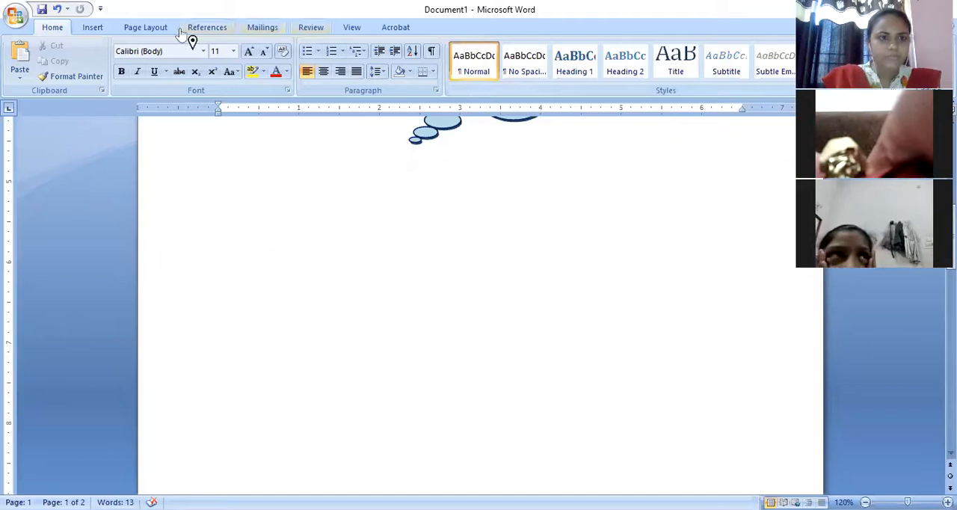
Insert WordArt of a student's first name in the green style with a faded shadow, below the cloud callout.
left_click(94, 29)
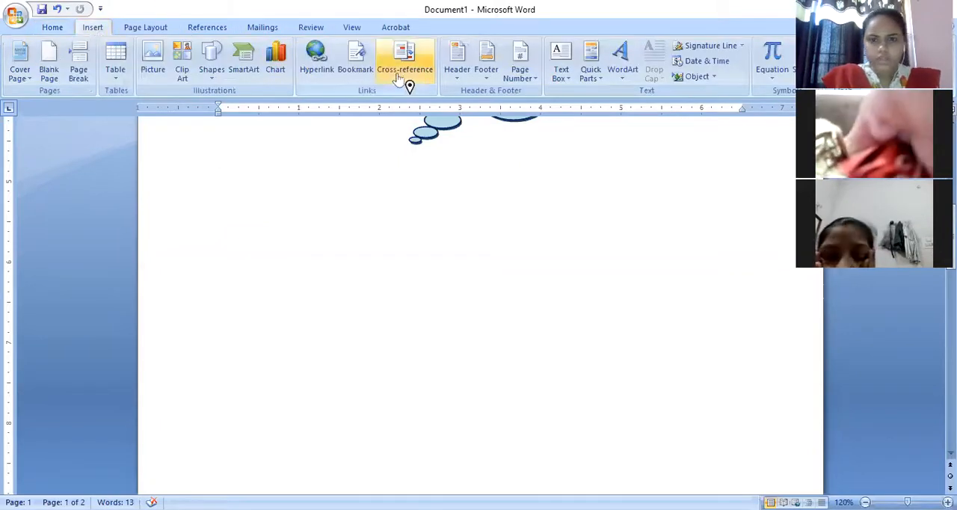
left_click(621, 75)
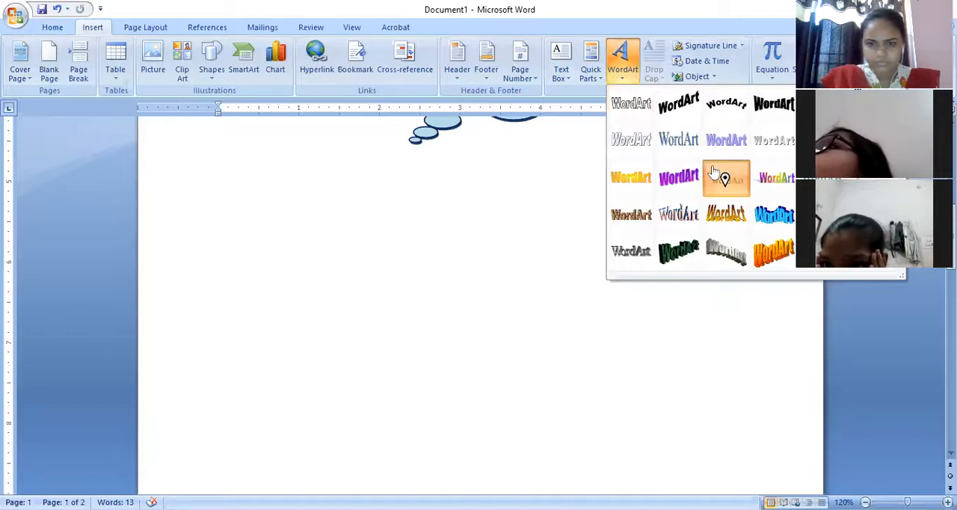
left_click(715, 173)
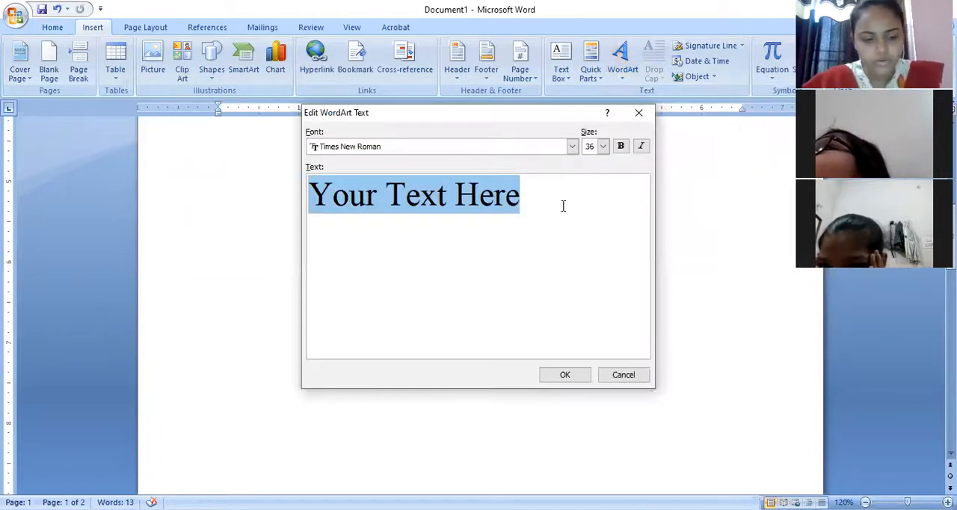
type("Vridhi")
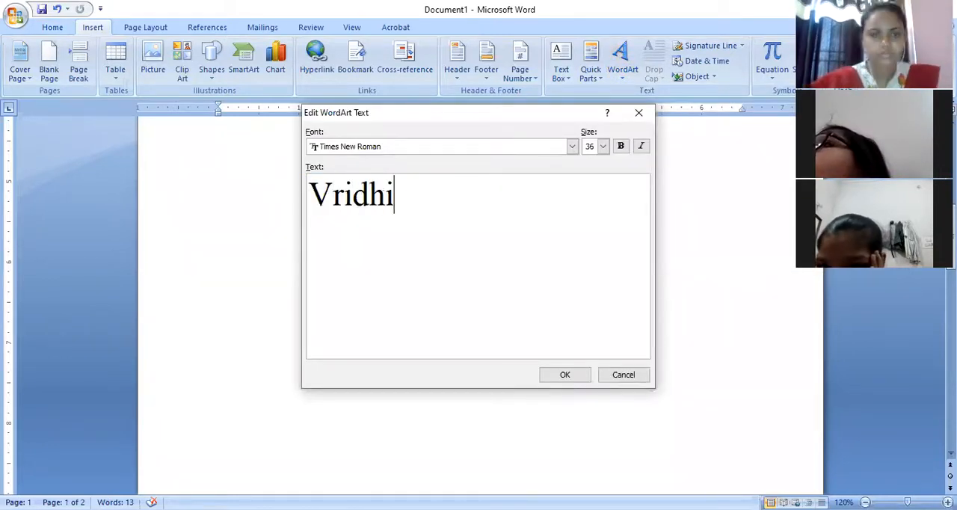
left_click(561, 380)
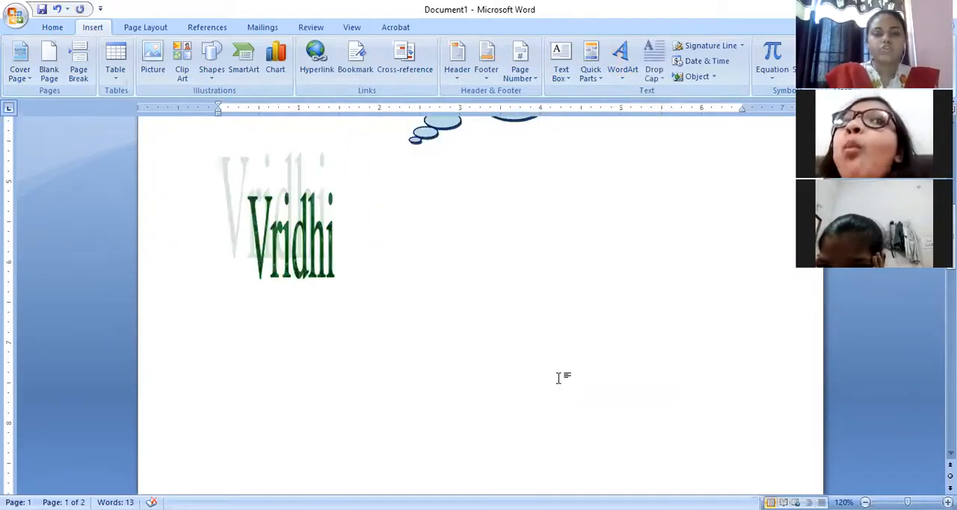
Try a perspective 3-D effect on the green WordArt name, and deselect the WordArt.
left_click(286, 251)
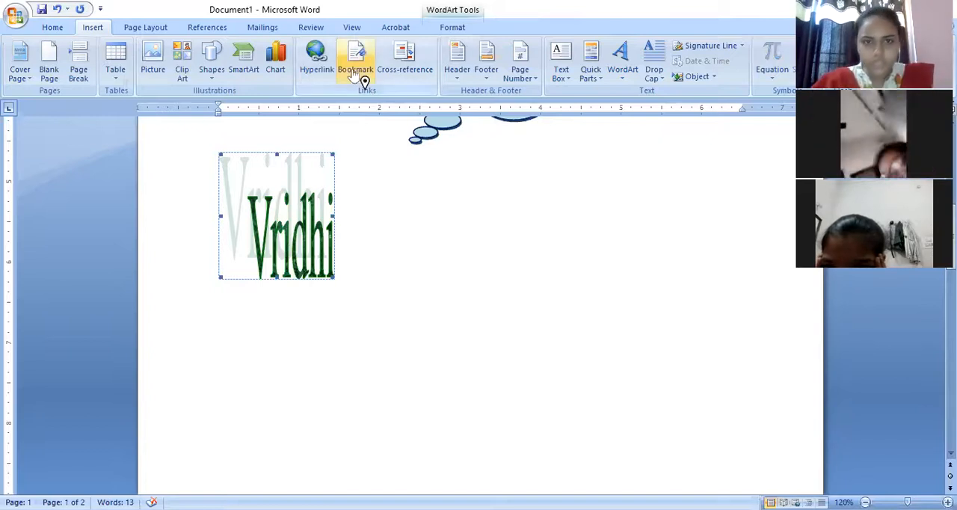
left_click(452, 29)
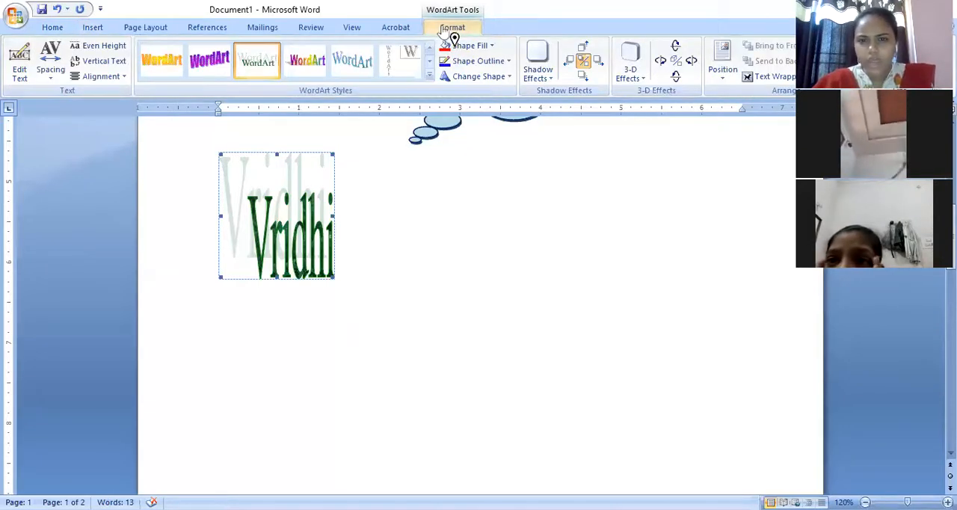
left_click(626, 69)
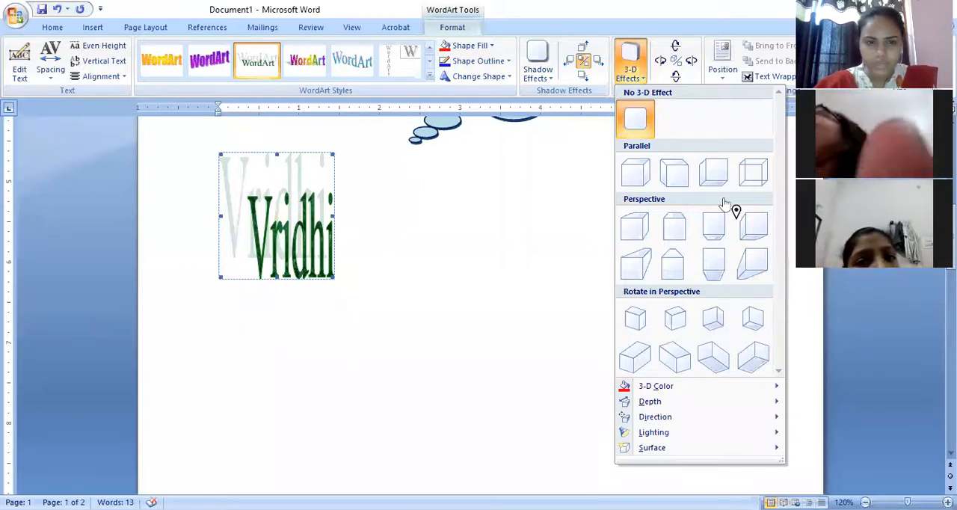
left_click(665, 242)
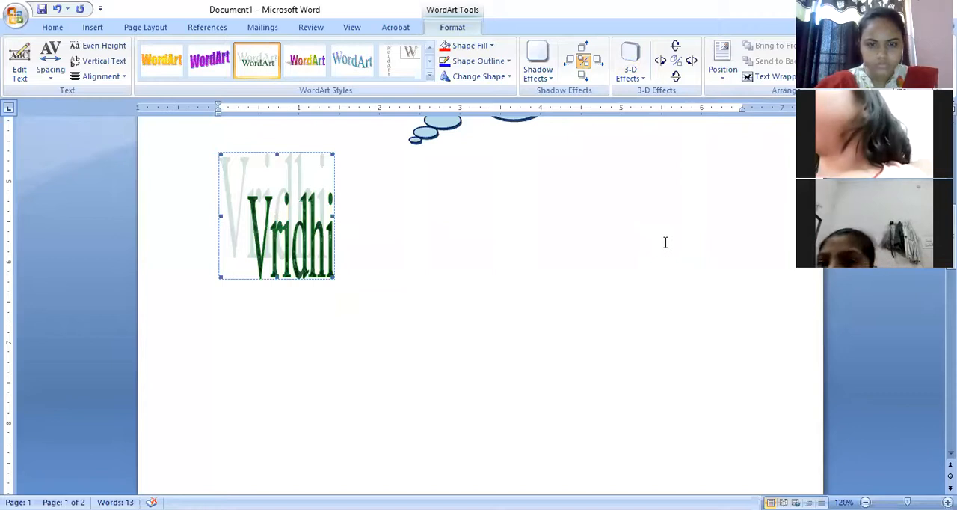
left_click(666, 242)
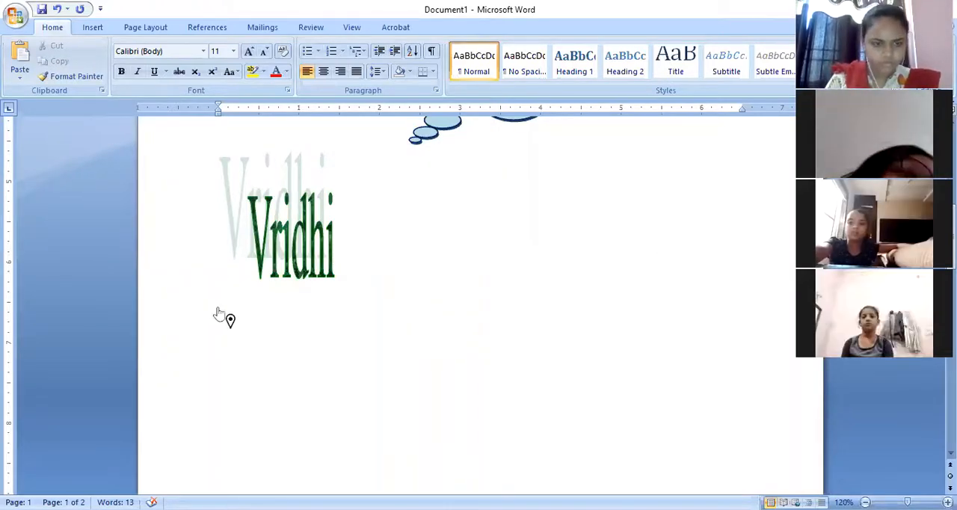
Below the large WordArt on page 2, enter a paragraph of random letters with a first name repeated several times among them.
key("ctrl+Return")
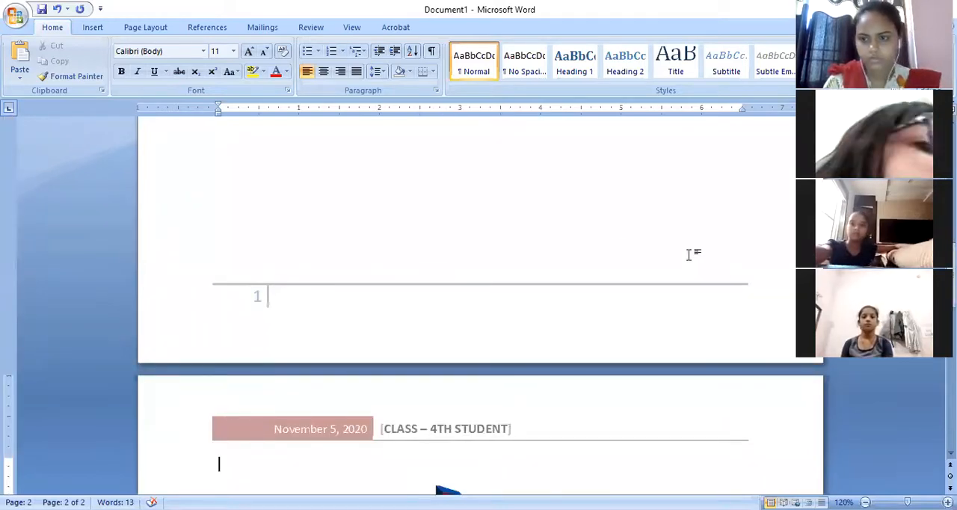
scroll(479, 299, "down", 15)
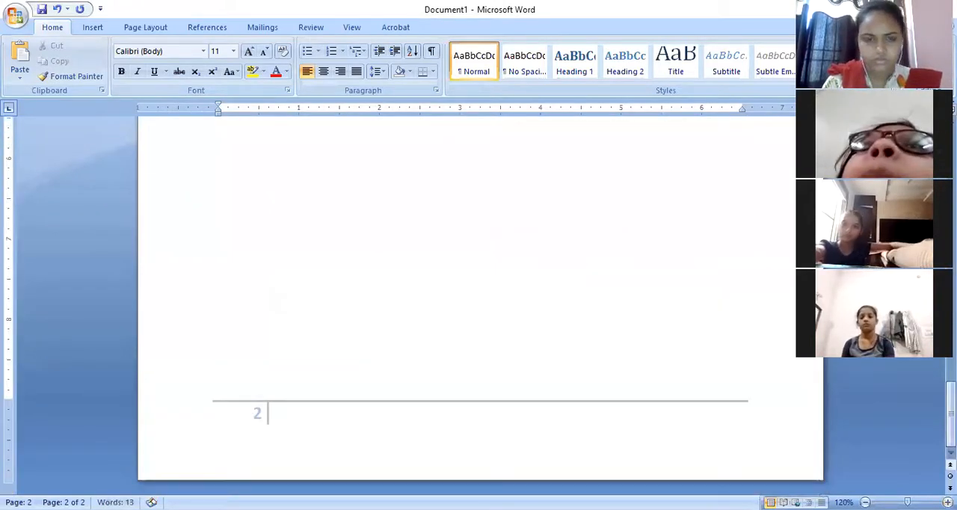
left_click_drag(950, 436, 951, 391)
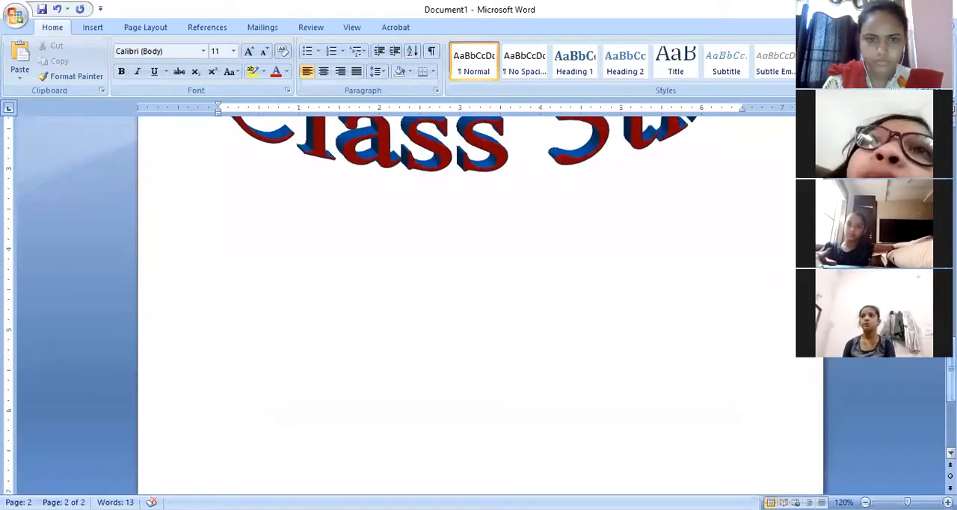
left_click(305, 238)
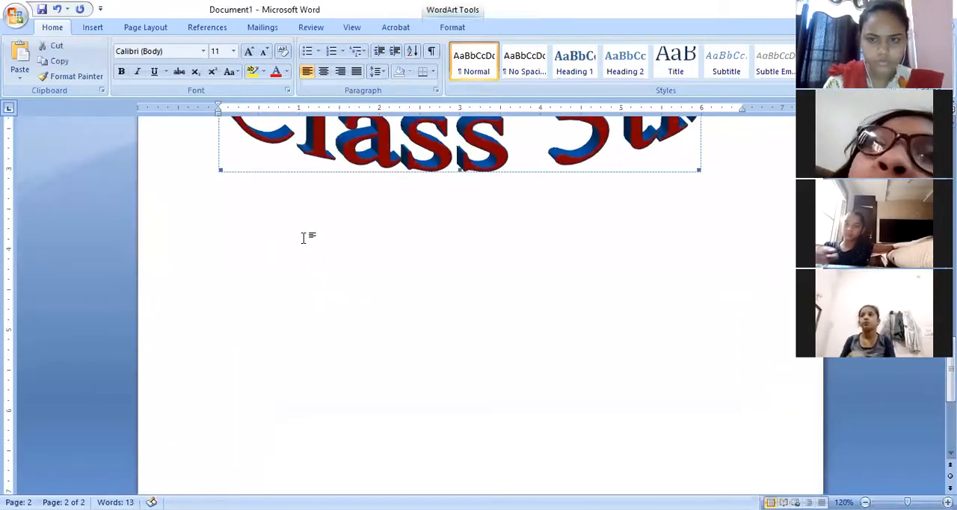
left_click(710, 171)
type("kgdflknfkl")
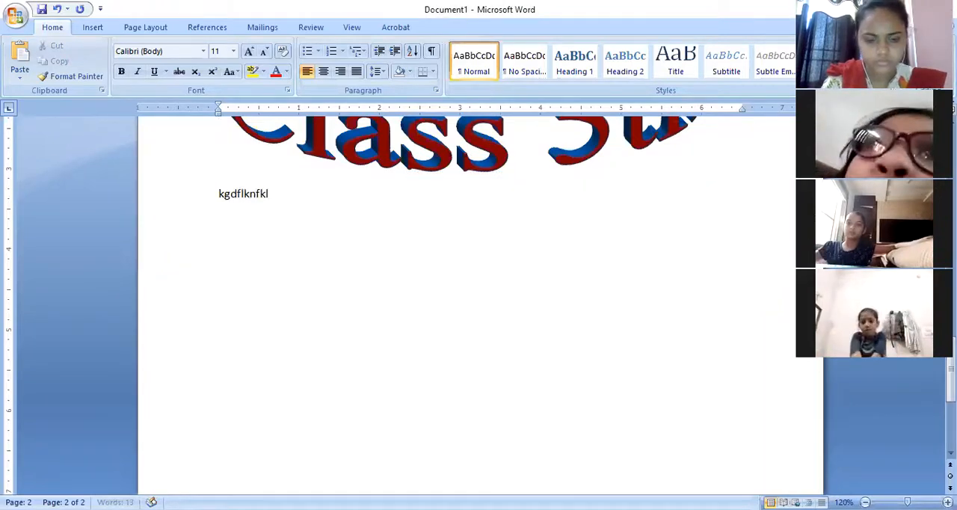
type("dngfdbgf dh suhani")
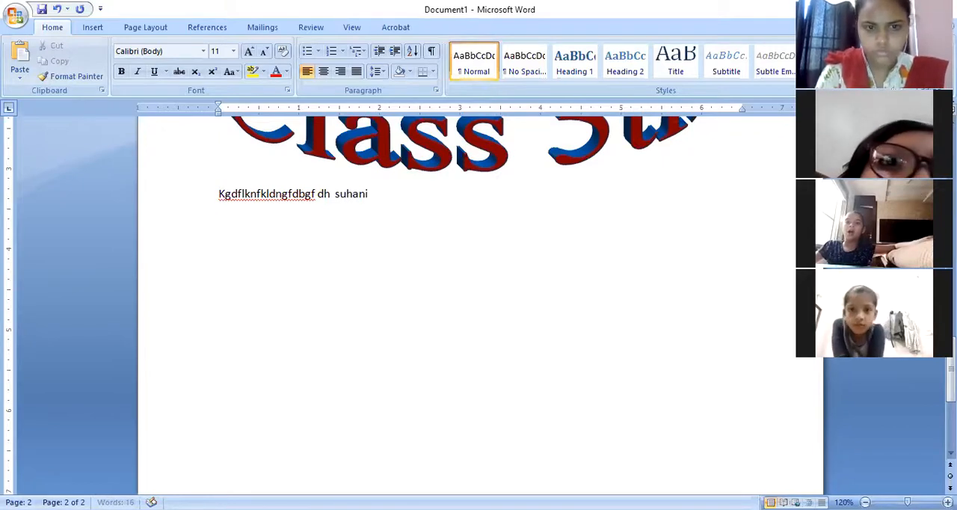
type(" kfgnjdnhgnhgnjf s")
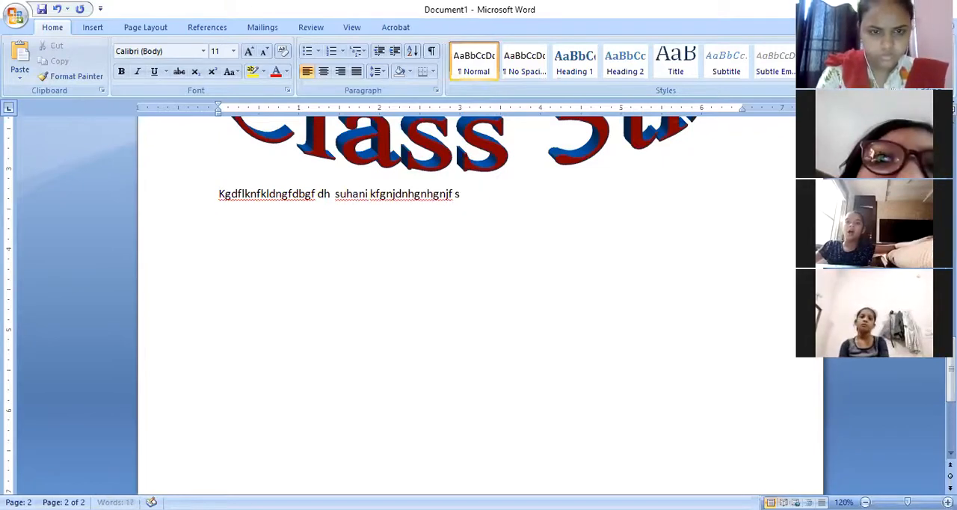
type("uhani")
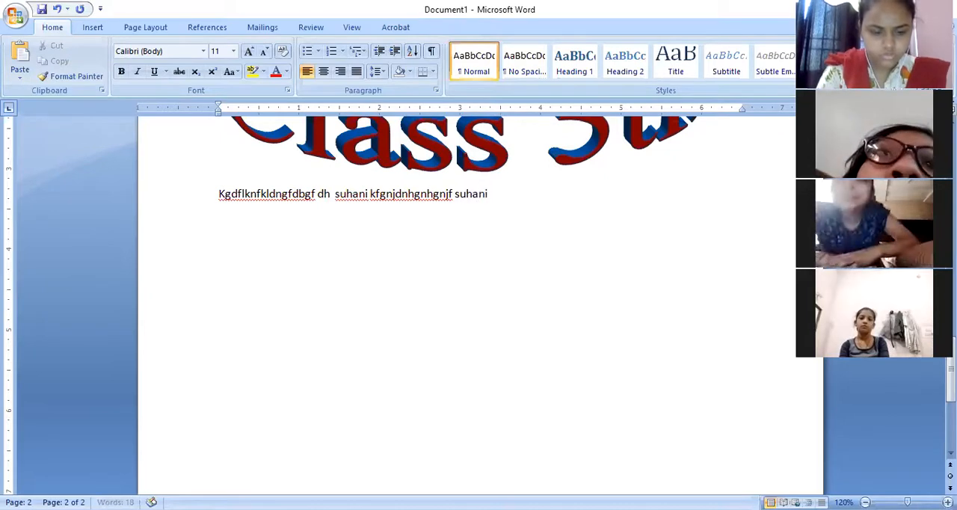
type(" fgfdjgfnjfgfd fd")
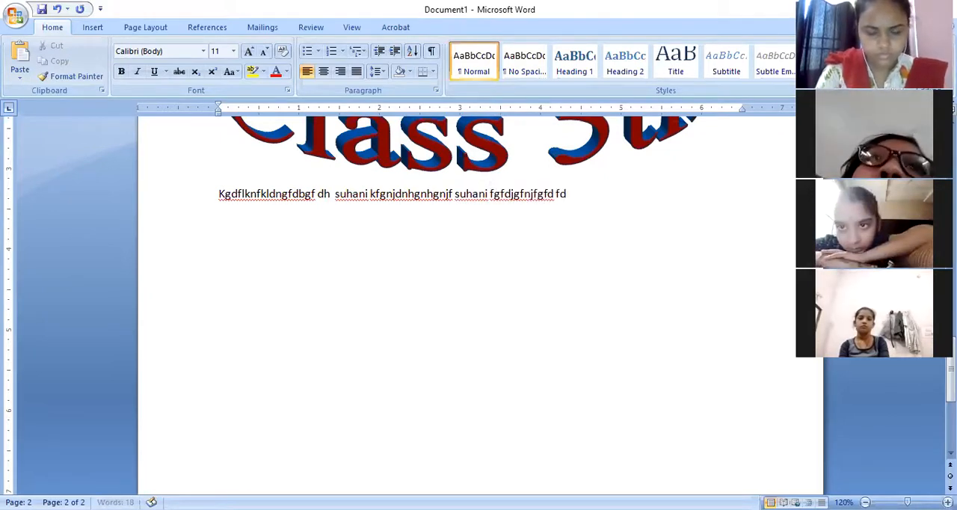
type("bfgdb suan")
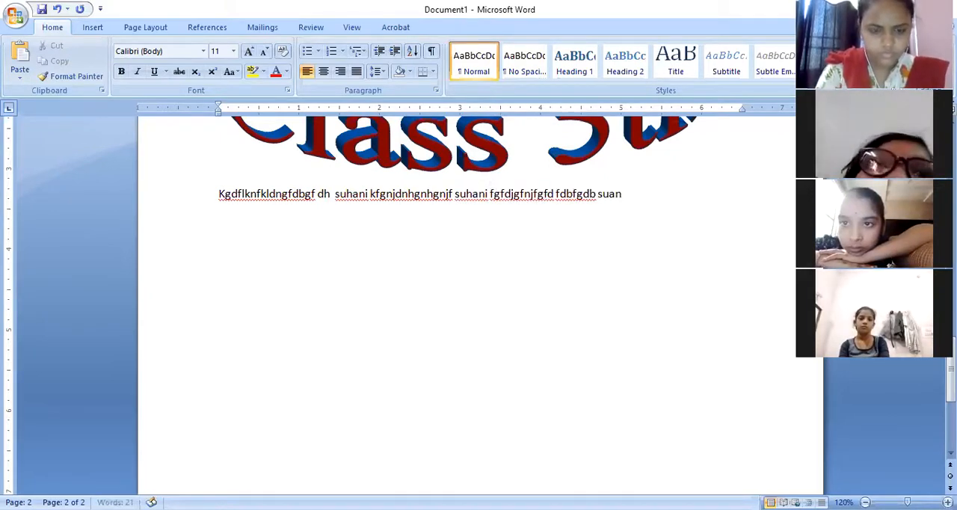
type("i gkjfgnjfdnskdvn")
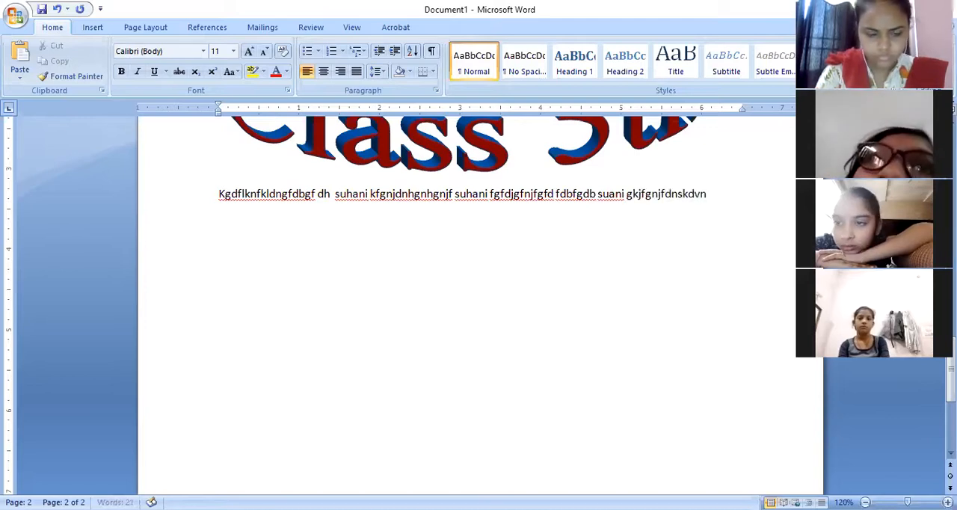
type(" suhani")
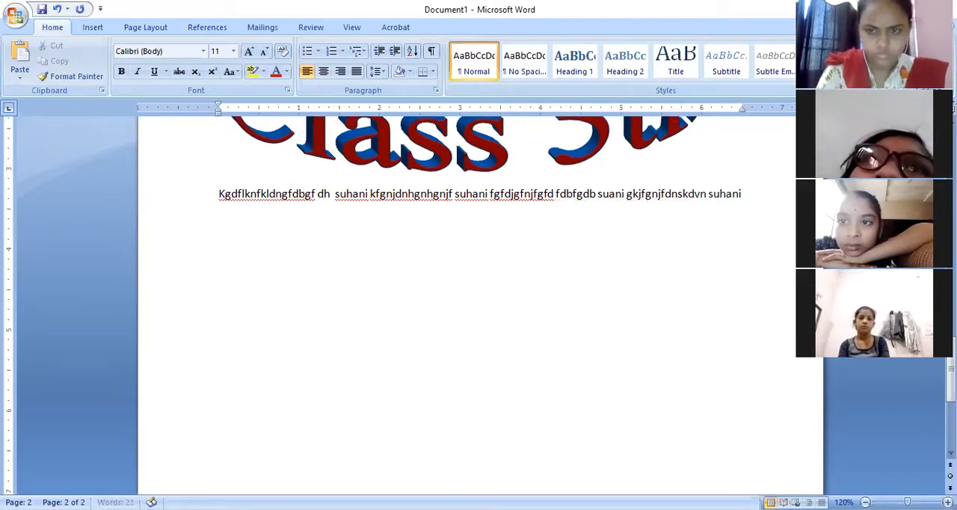
type(" fgjfngjkfdgnjkdnddj")
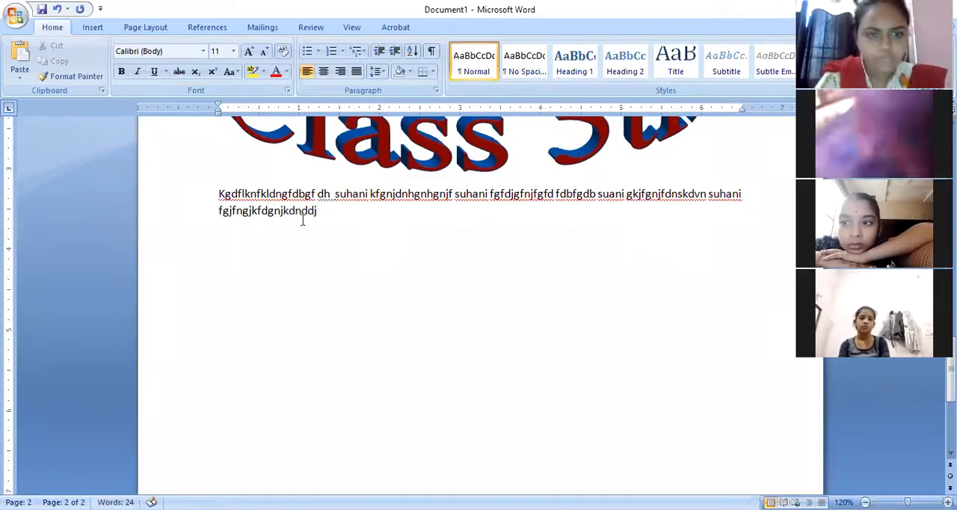
Search from the start of the random text for the repeated first name, step through its occurrences, and close the search.
left_click(216, 193)
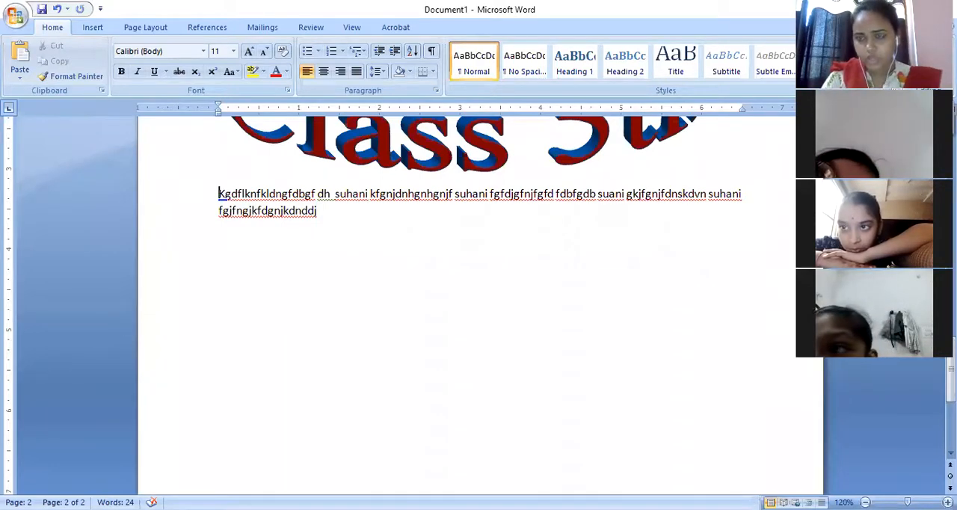
key("ctrl+f")
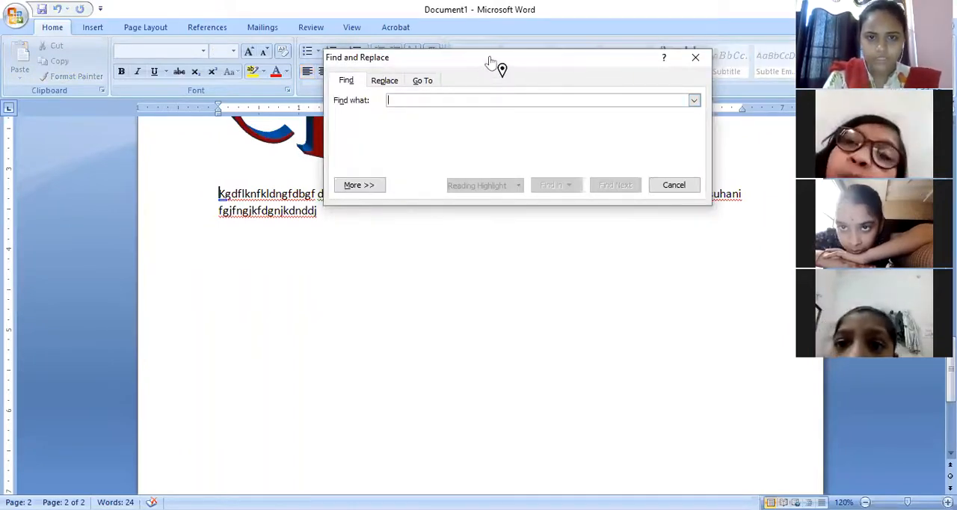
left_click_drag(490, 61, 565, 109)
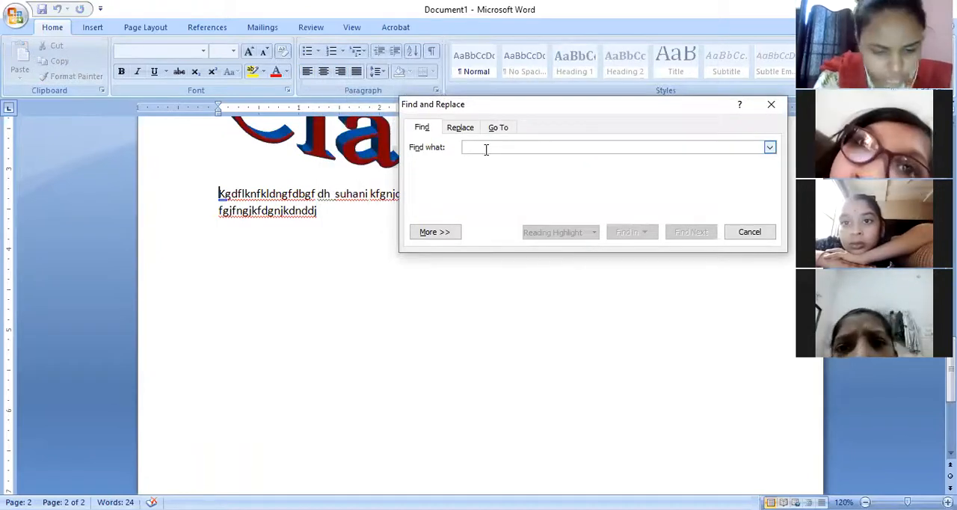
type("S")
type("uh")
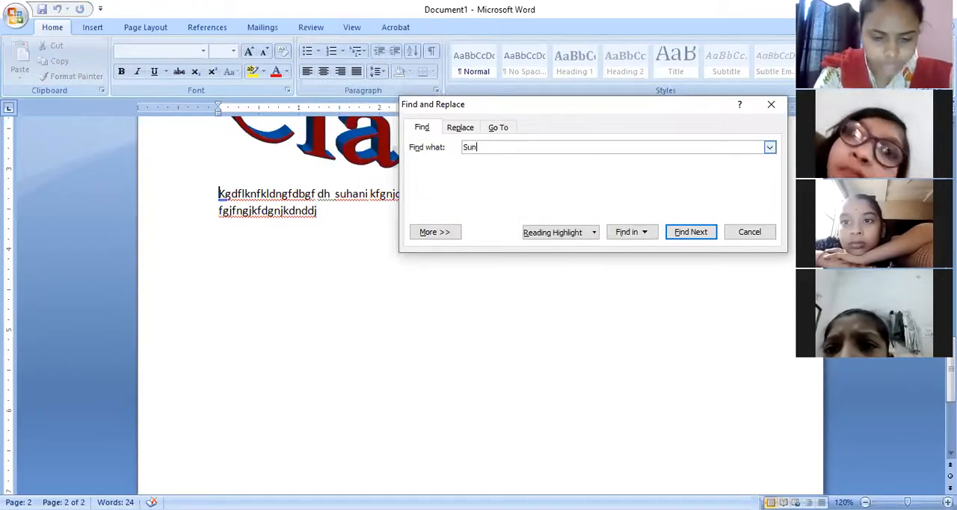
key("BackSpace")
type("hani")
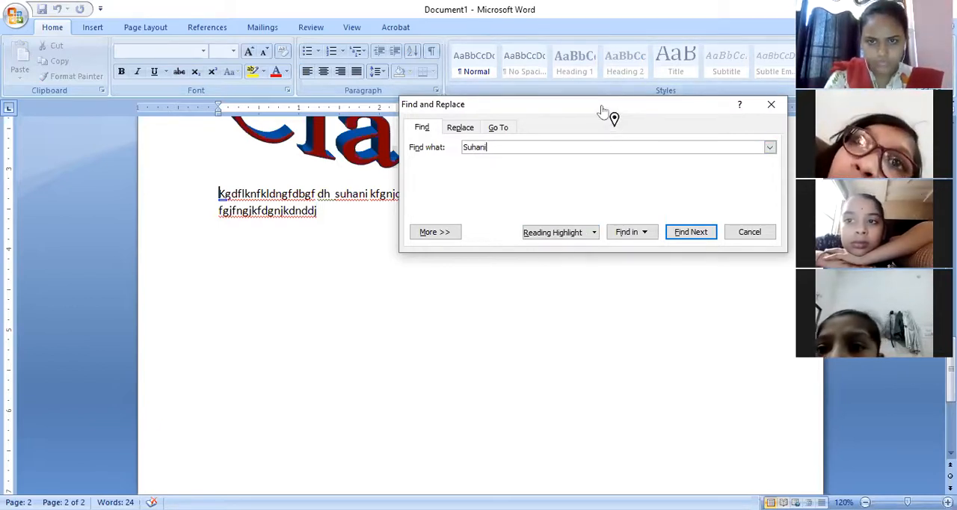
left_click(608, 431)
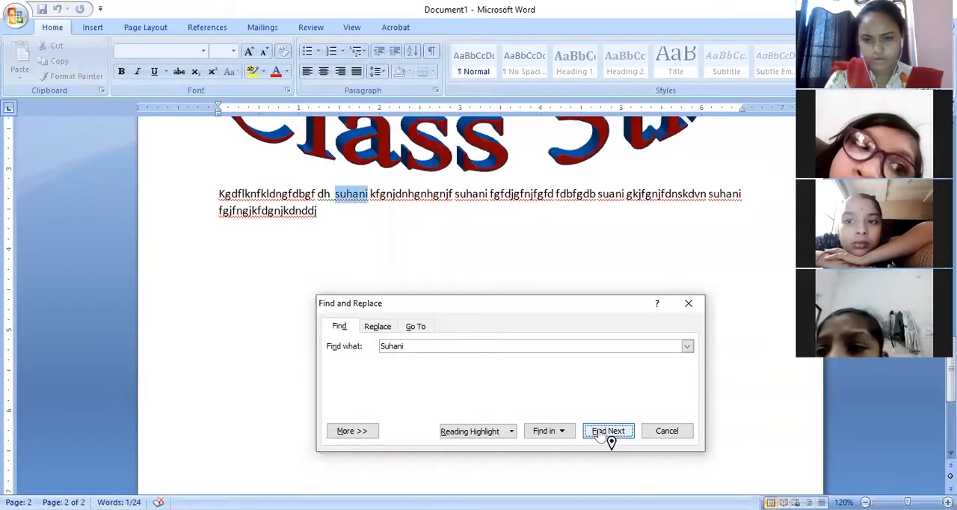
left_click(609, 432)
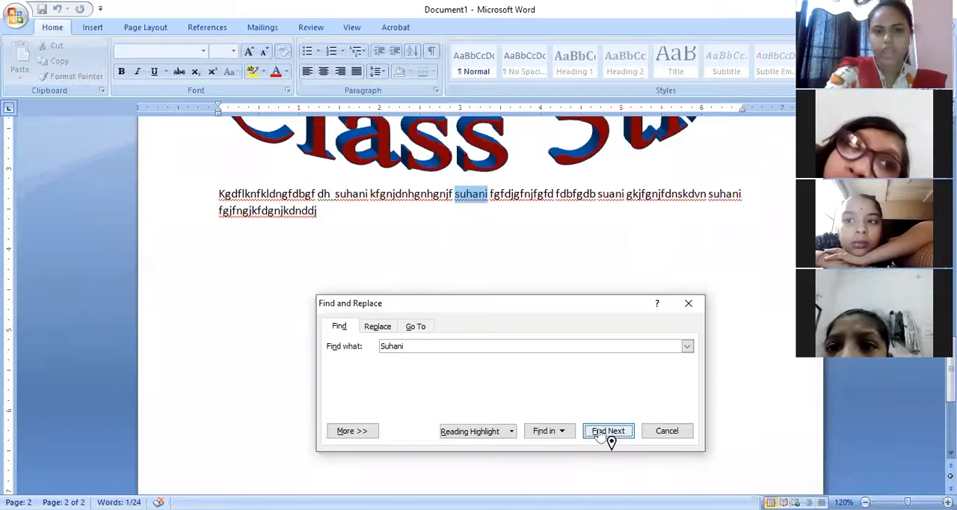
left_click(608, 431)
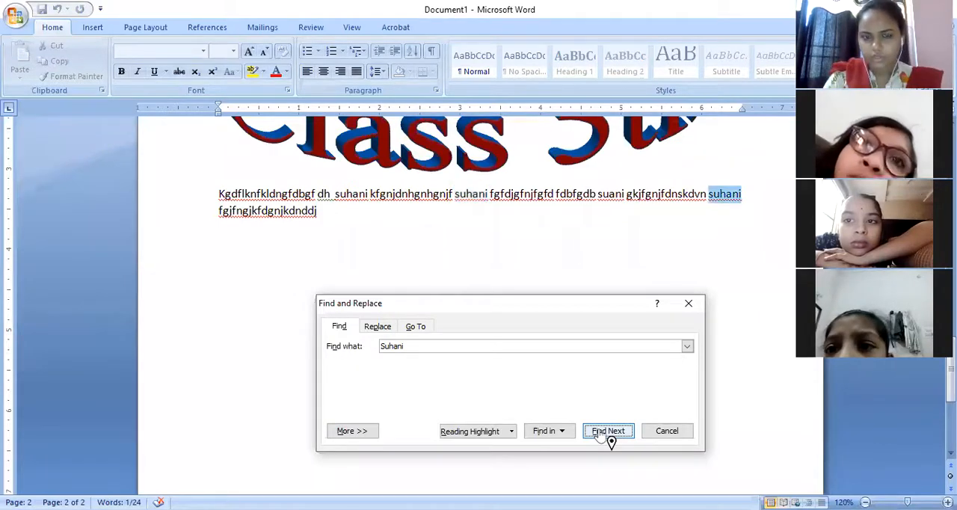
left_click(668, 431)
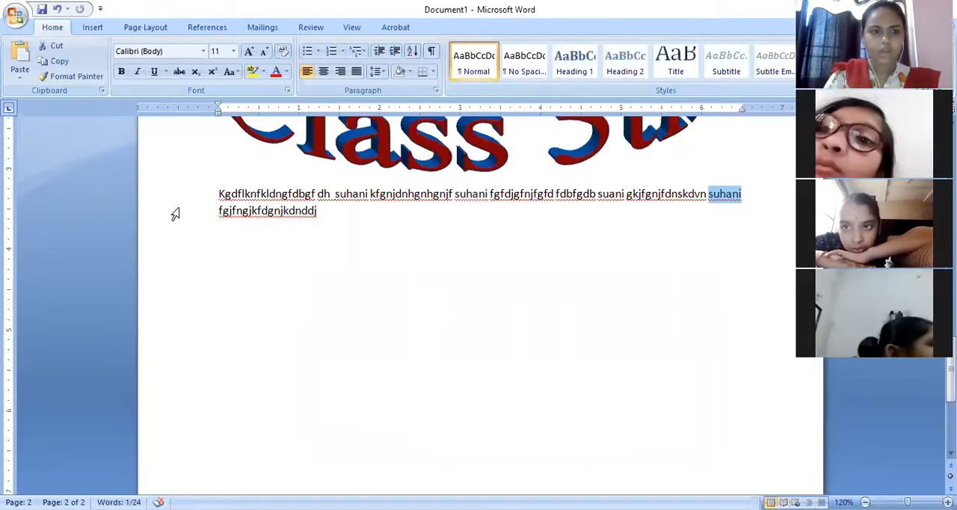
Start a new paragraph after the random text on page 2.
left_click_drag(221, 194, 326, 213)
key("ctrl+c")
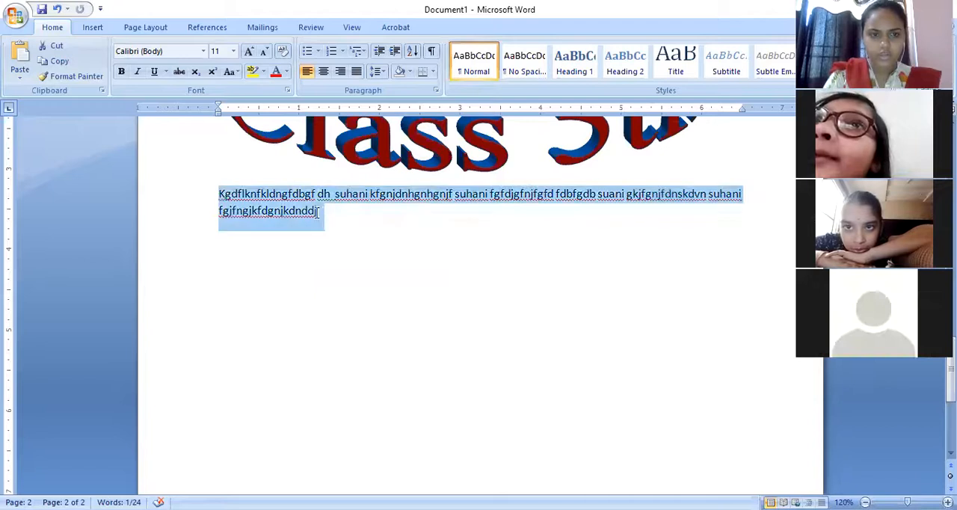
left_click(326, 212)
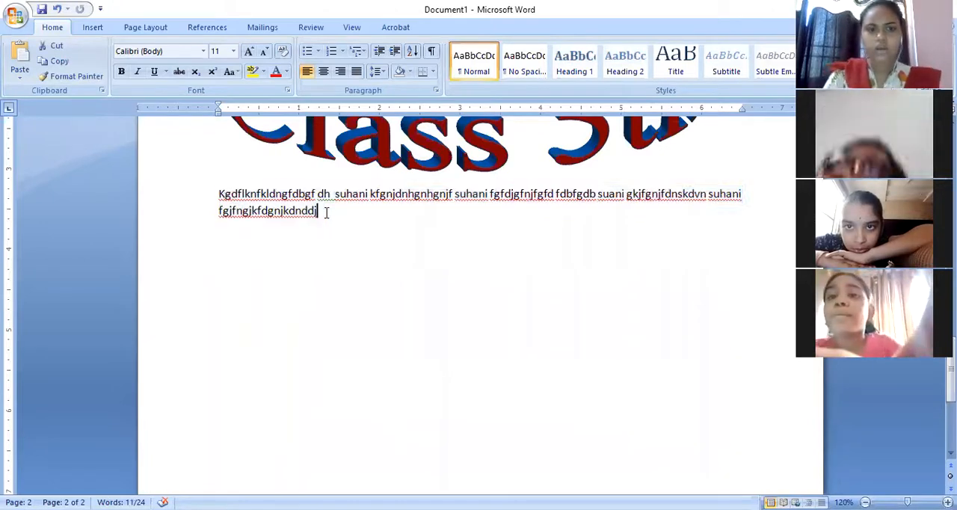
key("Return")
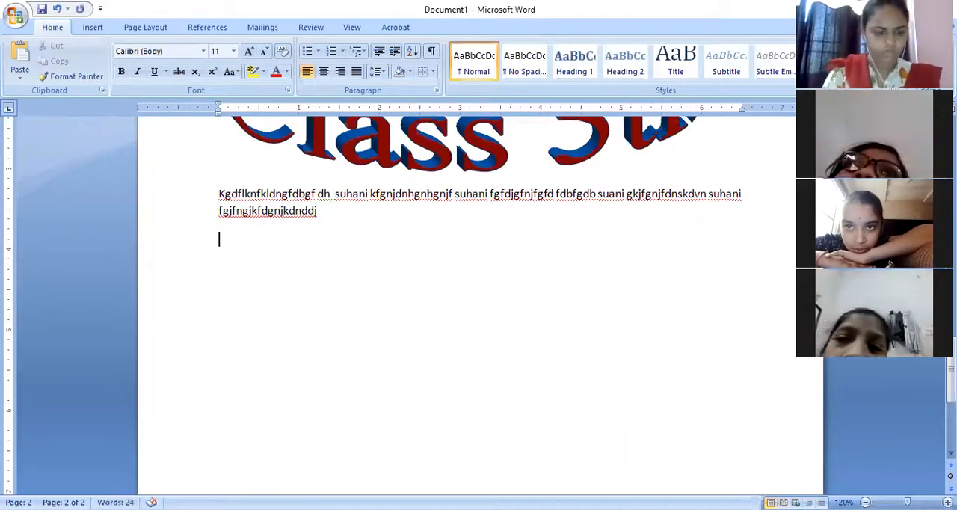
Paste four copies of the random-letter paragraph below the original on page 2.
key("ctrl+v")
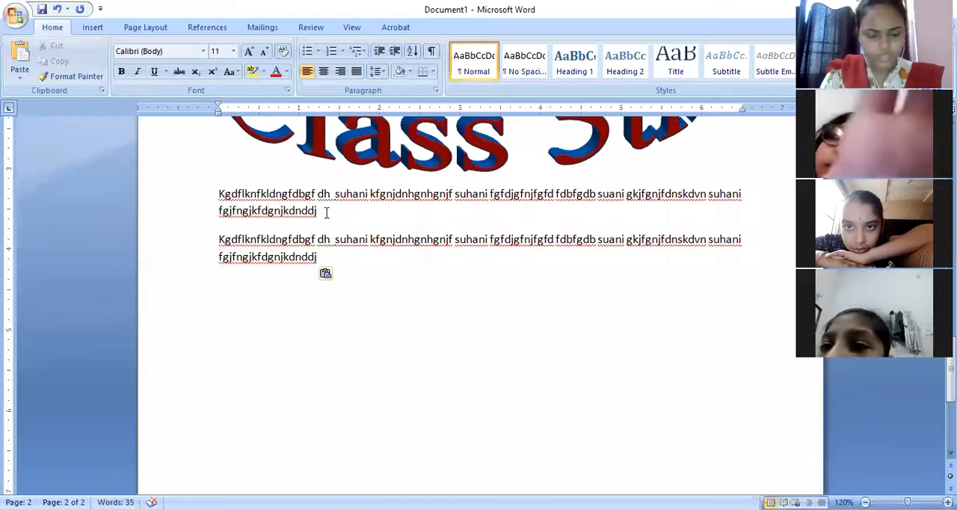
key("ctrl+v")
key("ctrl+v")
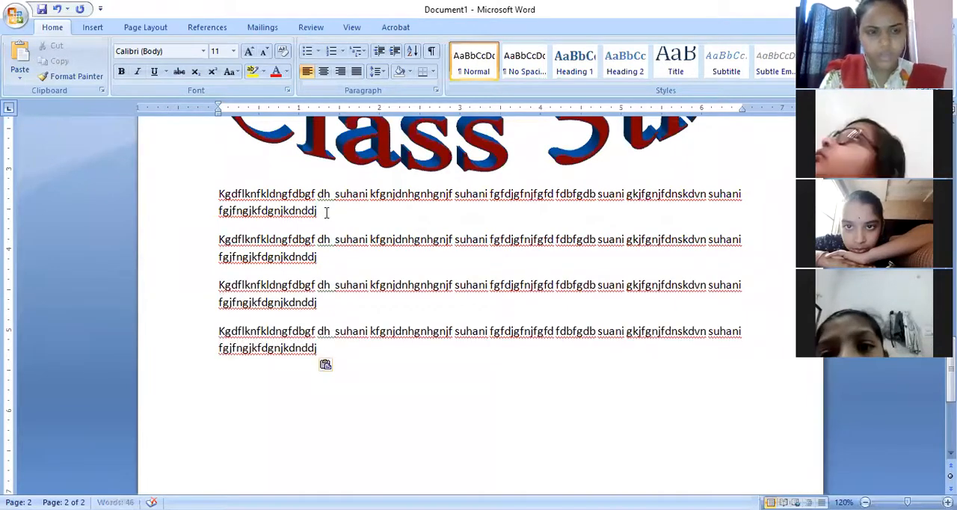
key("ctrl+v")
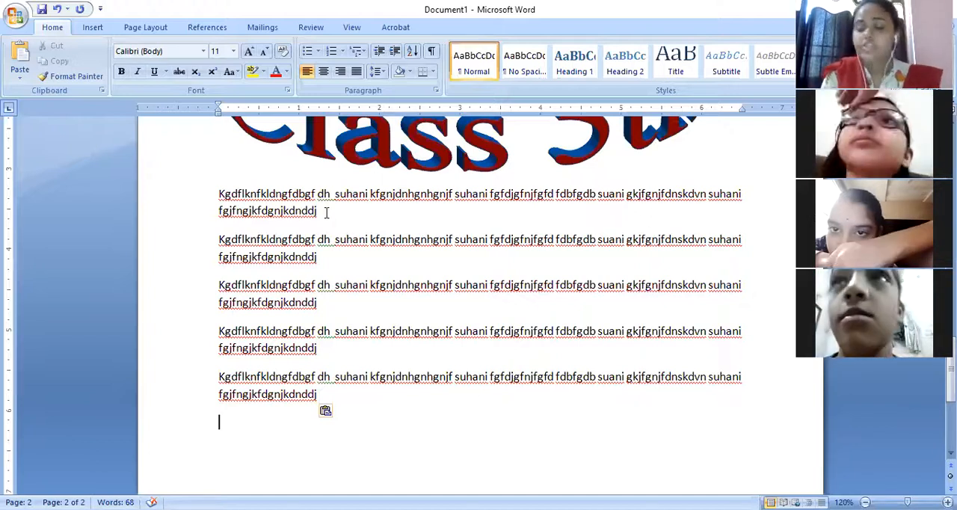
Change all five random-letter paragraphs on page 2 to lowercase, and after that to UPPERCASE.
left_click(219, 192)
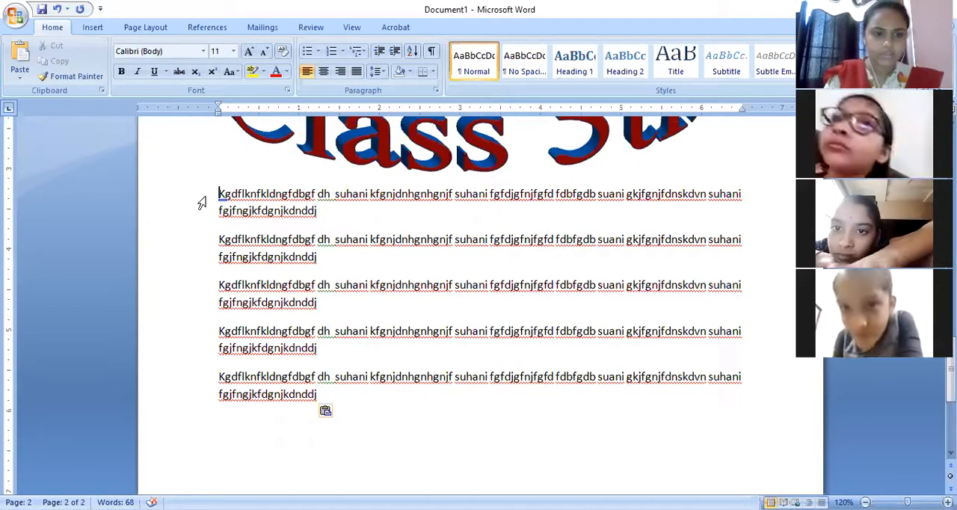
left_click_drag(219, 194, 321, 323)
key("shift+Down")
key("shift+Down")
key("shift+Down")
key("shift+Down")
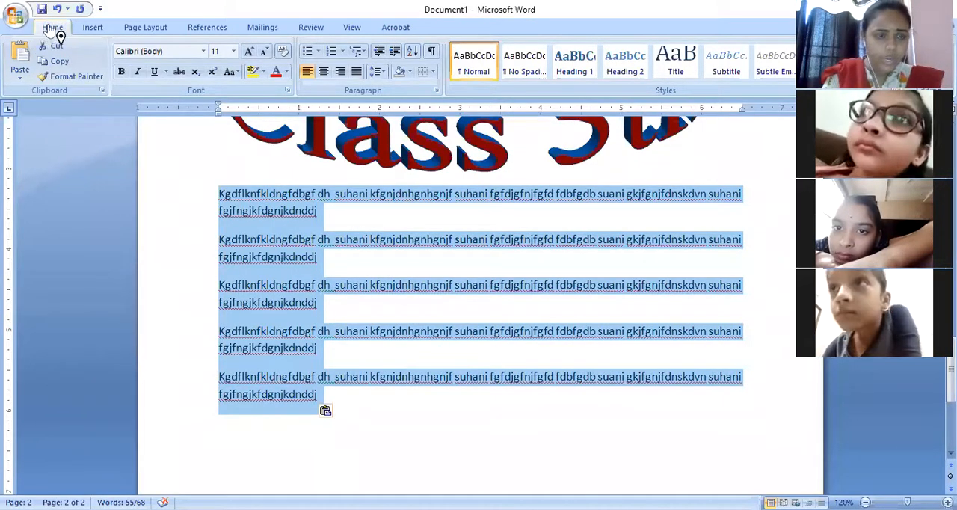
left_click(236, 72)
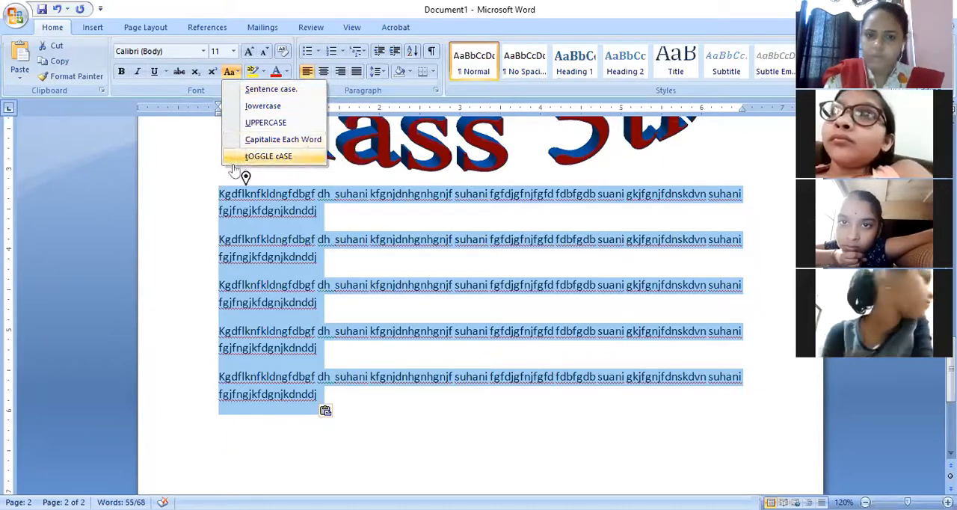
left_click(263, 106)
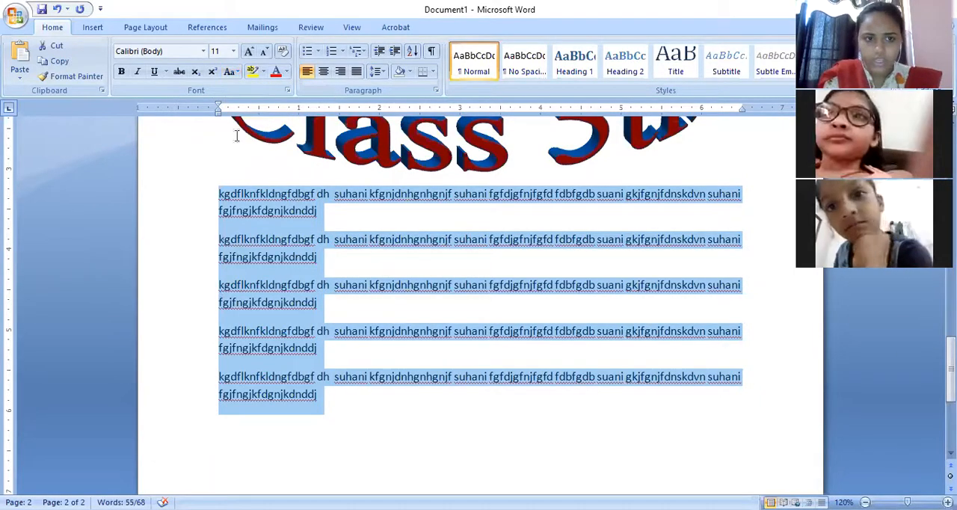
left_click(236, 72)
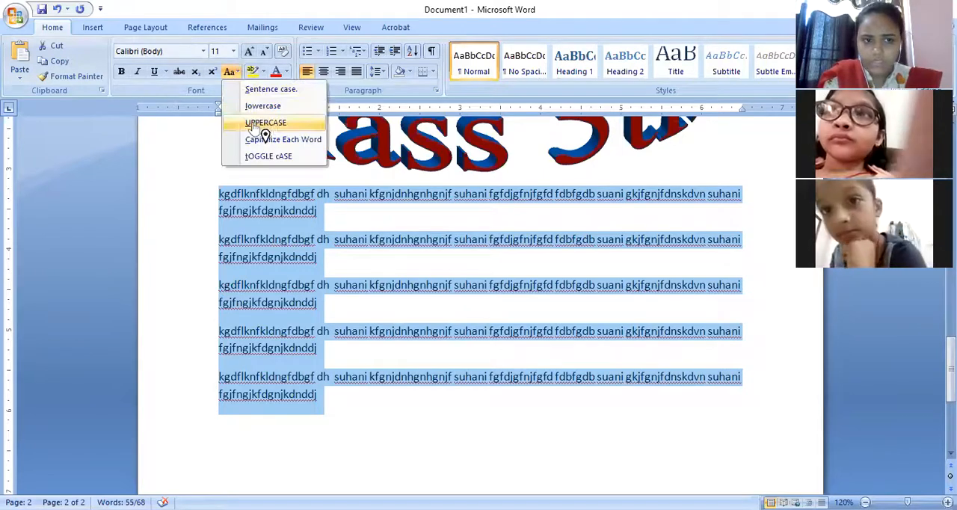
left_click(256, 124)
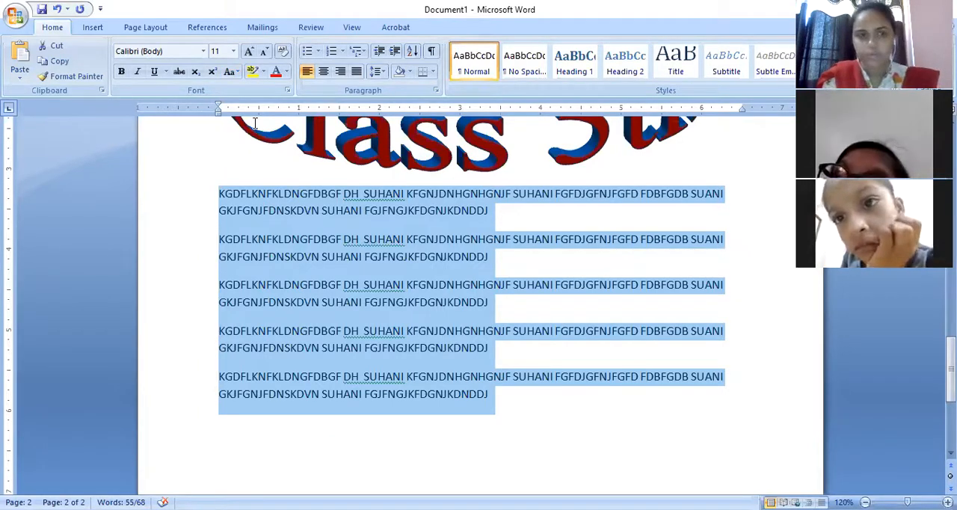
Apply Capitalize Each Word to the five selected paragraphs, followed by tOGGLE cASE.
left_click(232, 71)
left_click(252, 145)
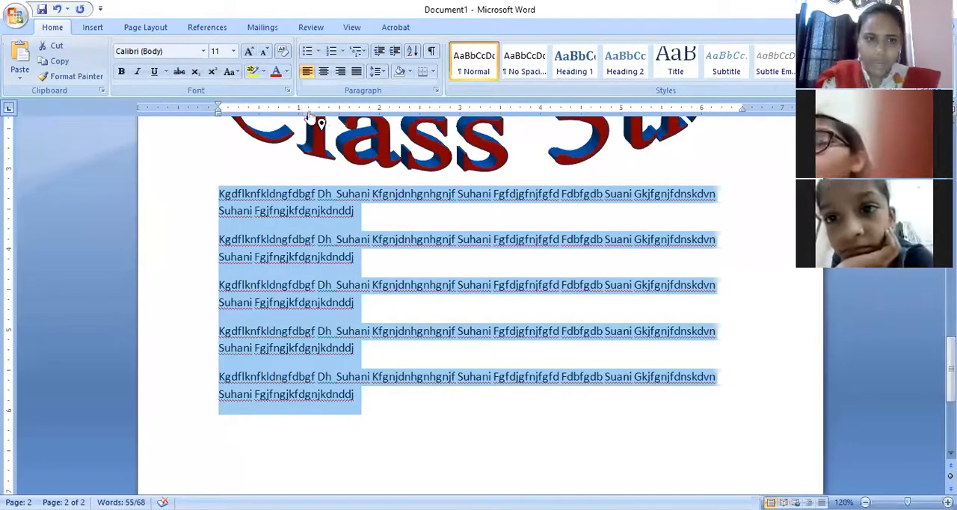
left_click(234, 72)
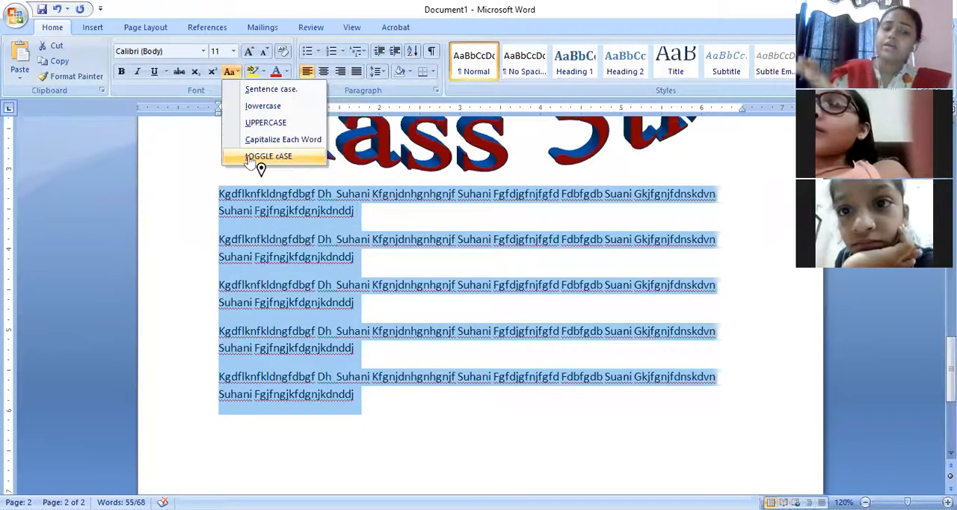
left_click(251, 159)
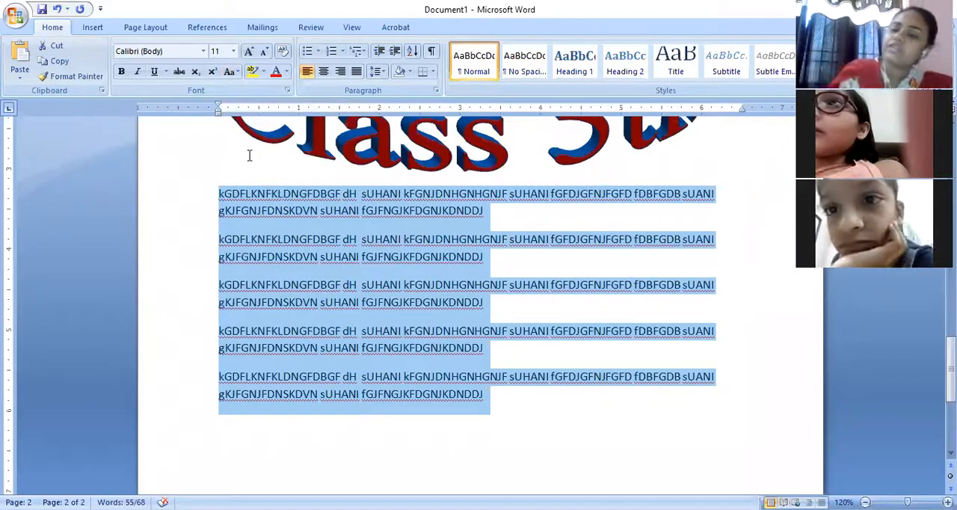